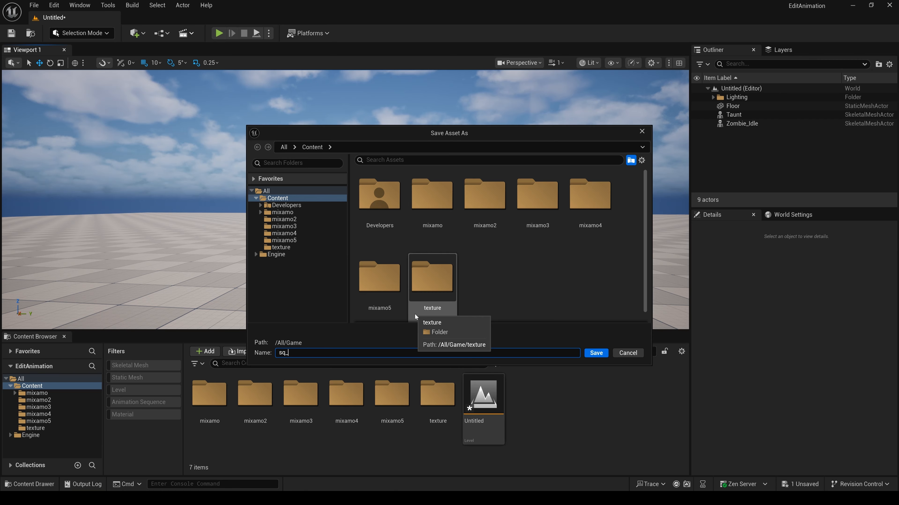
# - Save the new level sequence as sq_1 and add the Zombie_Idle and Taunt actors to it
pyautogui.write('1')
pyautogui.press('Return')
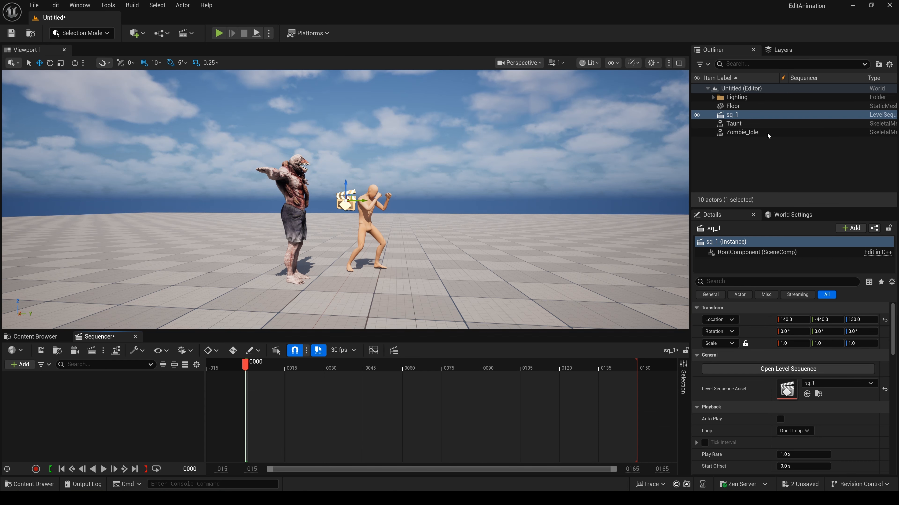
pyautogui.click(294, 202)
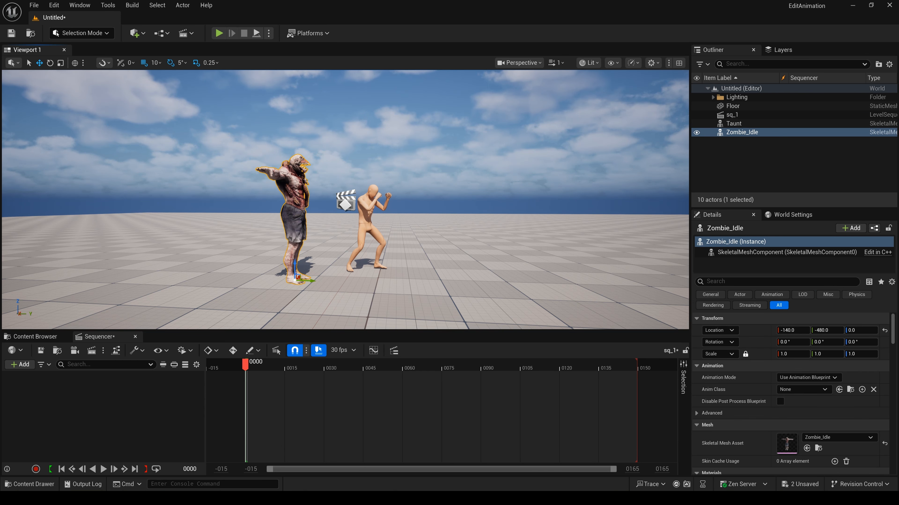
pyautogui.doubleClick(747, 131)
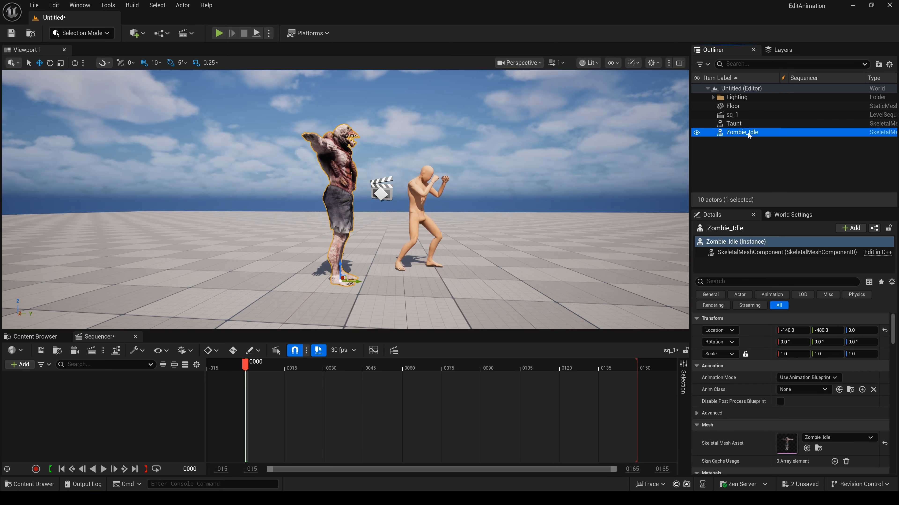
pyautogui.moveTo(180, 371); pyautogui.dragTo(181, 373)
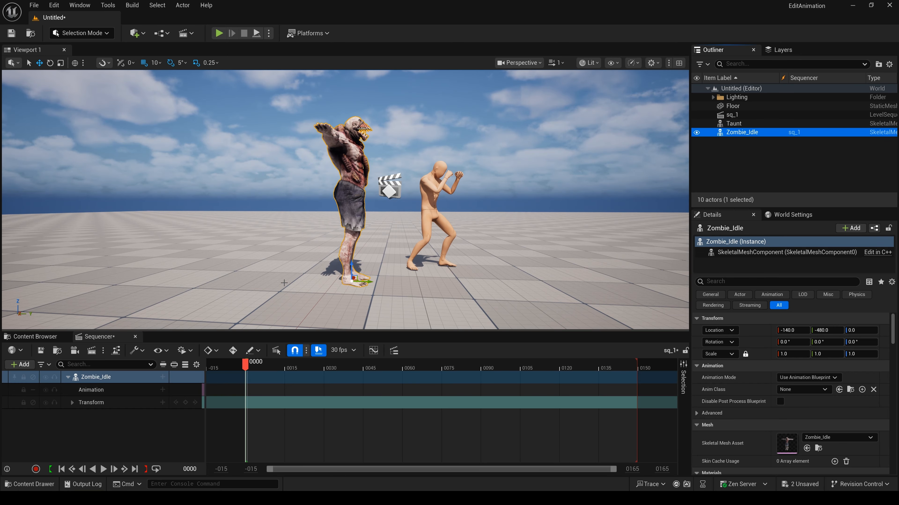
pyautogui.click(736, 123)
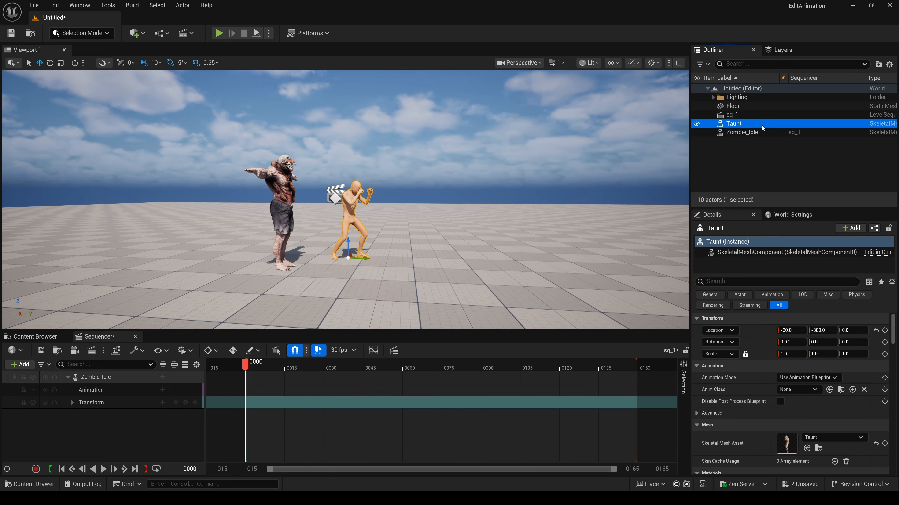
pyautogui.moveTo(108, 425); pyautogui.dragTo(110, 424)
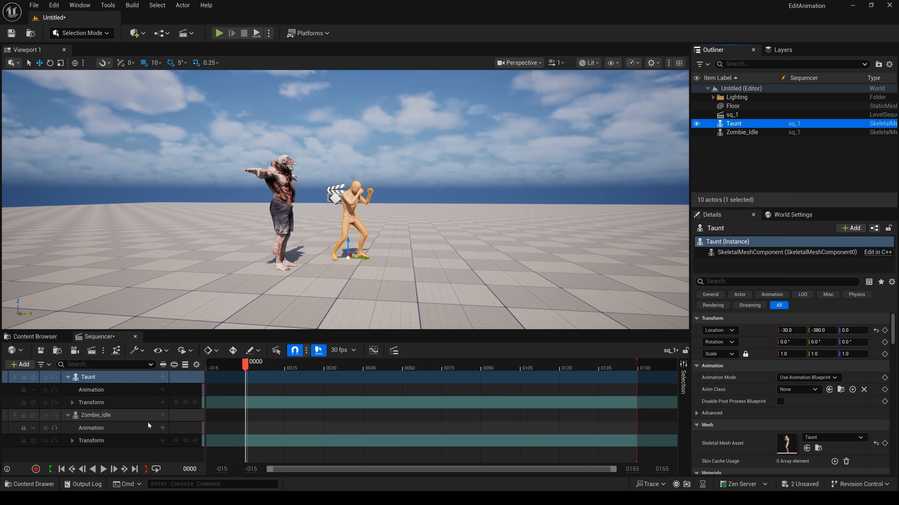
# - Assign Zombie_Idle_Anim to the zombie's animation track and Taunt_Anim to the Taunt actor's track, then scrub the timeline to around frame 41
pyautogui.click(162, 428)
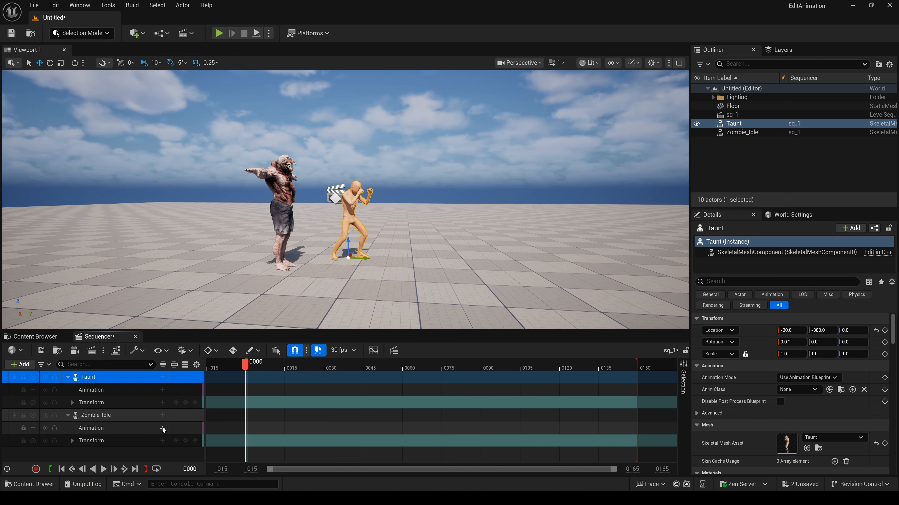
pyautogui.click(213, 321)
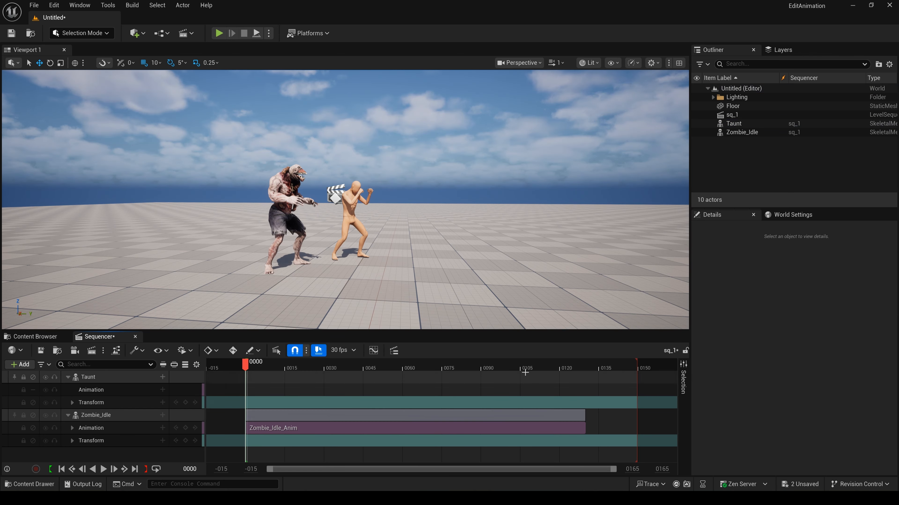
pyautogui.click(162, 390)
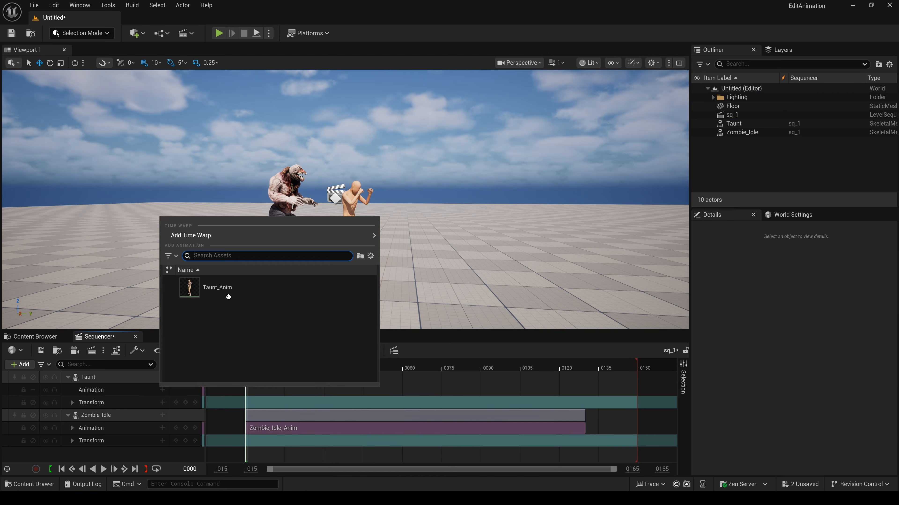
pyautogui.click(229, 289)
pyautogui.moveTo(273, 368); pyautogui.dragTo(355, 391)
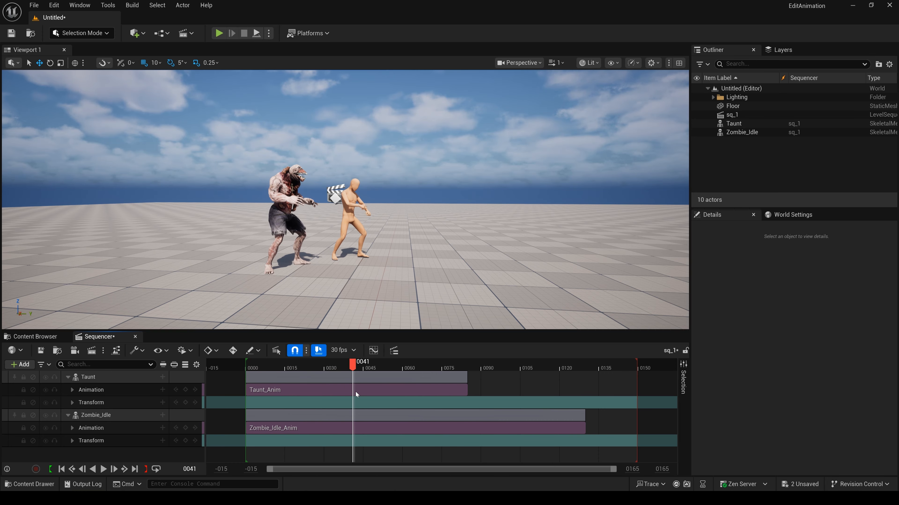
# - Turn the Taunt actor about 170° around Z and move it to X -70, Y -260, facing the zombie
pyautogui.moveTo(340, 257); pyautogui.dragTo(308, 263, button='right')
pyautogui.press('d')
pyautogui.click(309, 237)
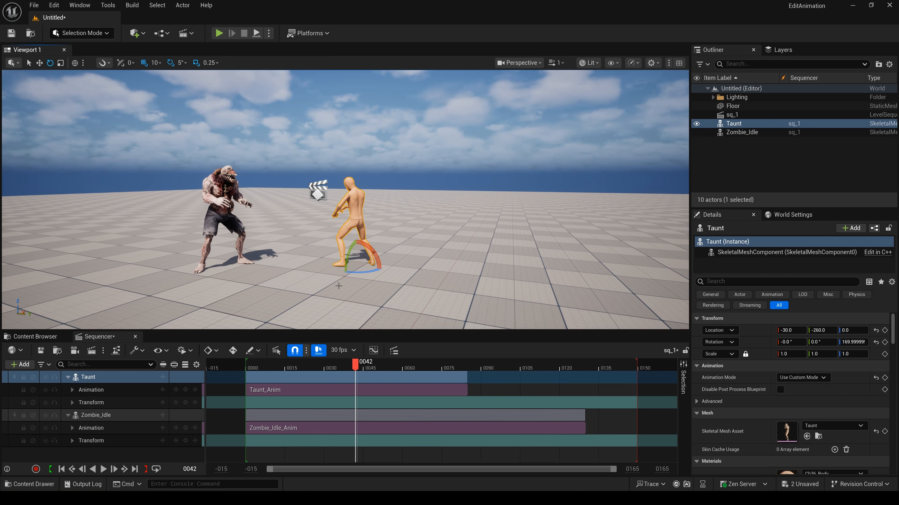
pyautogui.moveTo(339, 286); pyautogui.dragTo(265, 288, button='right')
pyautogui.press('d')
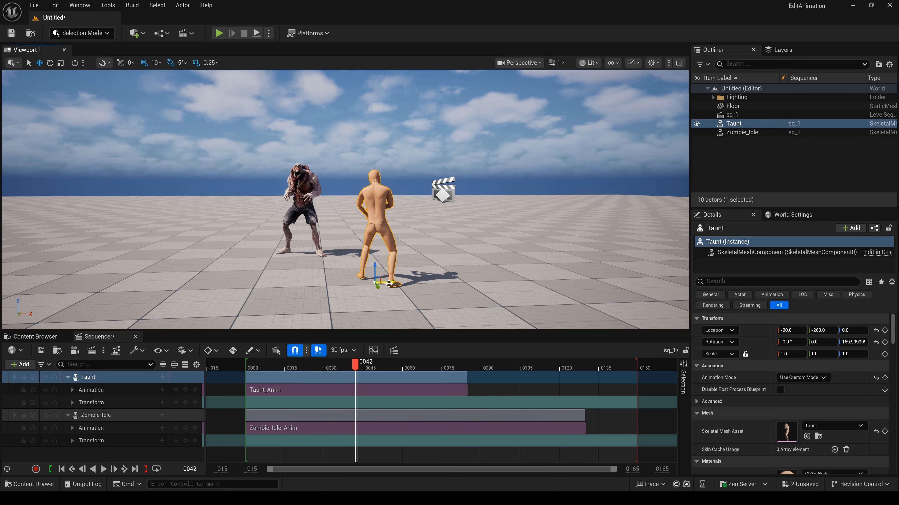
pyautogui.moveTo(388, 283); pyautogui.dragTo(364, 284)
pyautogui.moveTo(364, 284)
pyautogui.mouseDown(button='right')
pyautogui.moveTo(368, 275)
pyautogui.moveTo(354, 275)
pyautogui.mouseUp(button='right')
pyautogui.press('a')
pyautogui.press('q')
pyautogui.press('d')
pyautogui.press('e')
# - Extend the Taunt_Anim and Zombie_Idle_Anim clips to just past frame 150 and play the sequence
pyautogui.moveTo(465, 389)
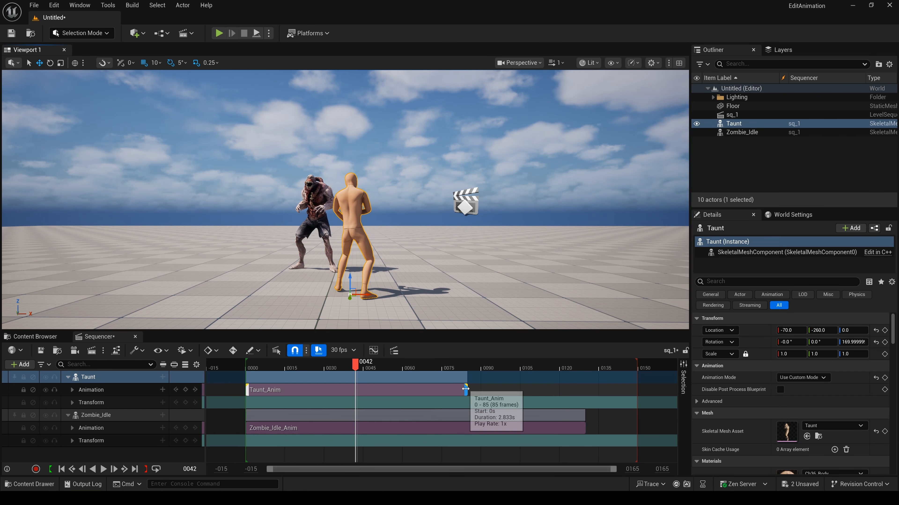
pyautogui.moveTo(465, 389); pyautogui.dragTo(647, 389)
pyautogui.moveTo(582, 430); pyautogui.dragTo(644, 430)
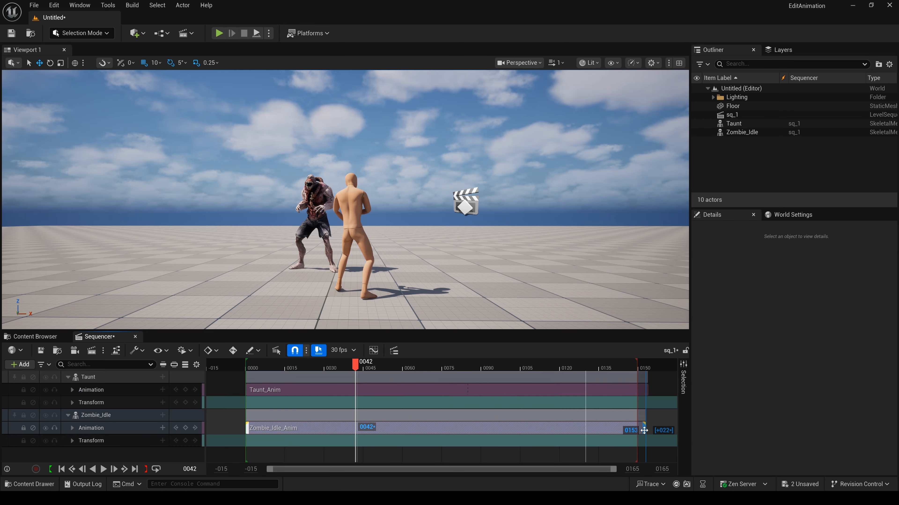
pyautogui.click(72, 469)
pyautogui.click(103, 469)
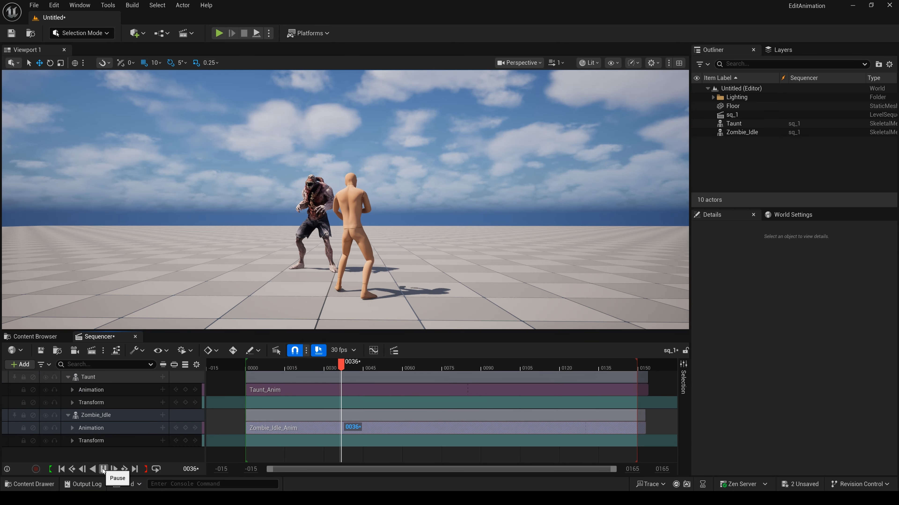
# - Set the Taunt_Anim clip's play rate to 0.5 and preview the sequence from the first frame
pyautogui.click(498, 388)
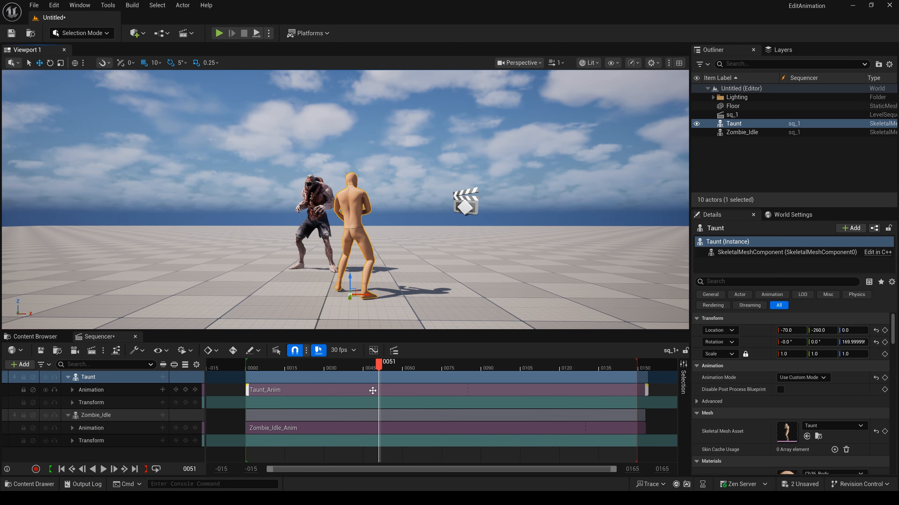
pyautogui.click(683, 384)
pyautogui.scroll(-5, 537, 440)
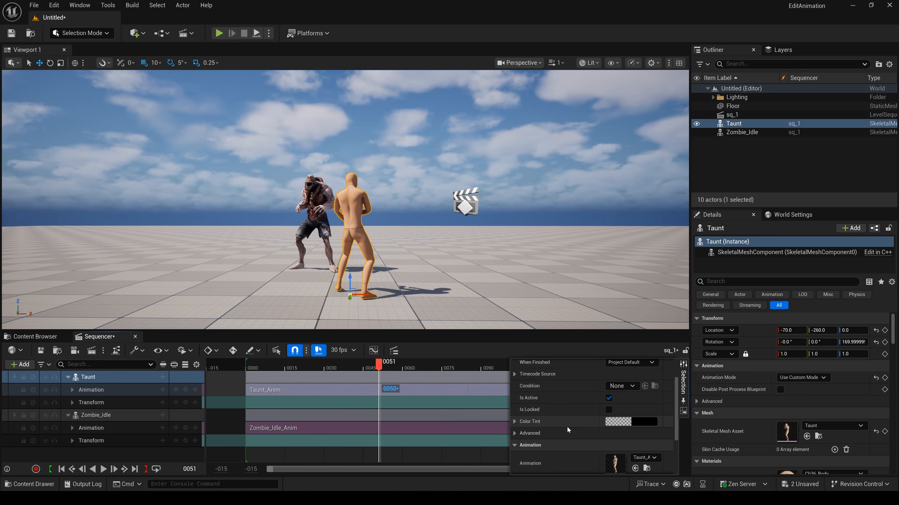
pyautogui.click(537, 440)
pyautogui.scroll(-3, 536, 440)
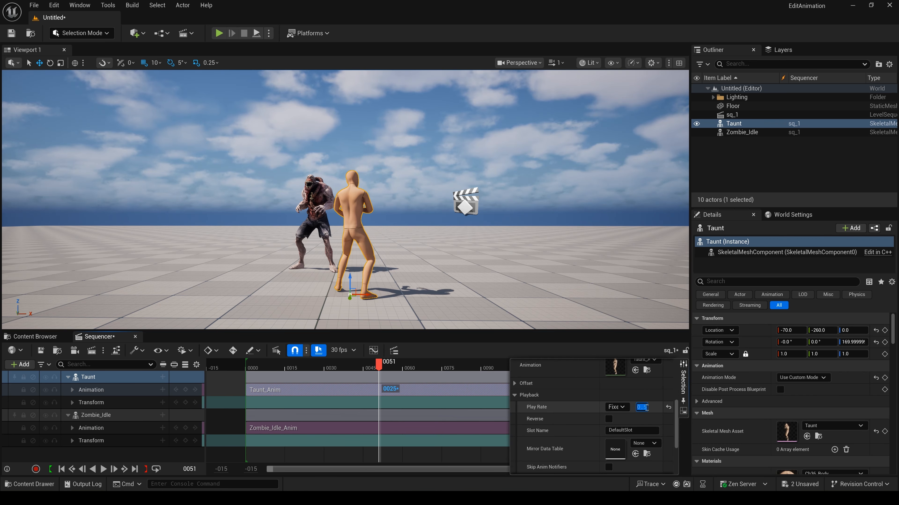
pyautogui.click(61, 469)
pyautogui.click(103, 469)
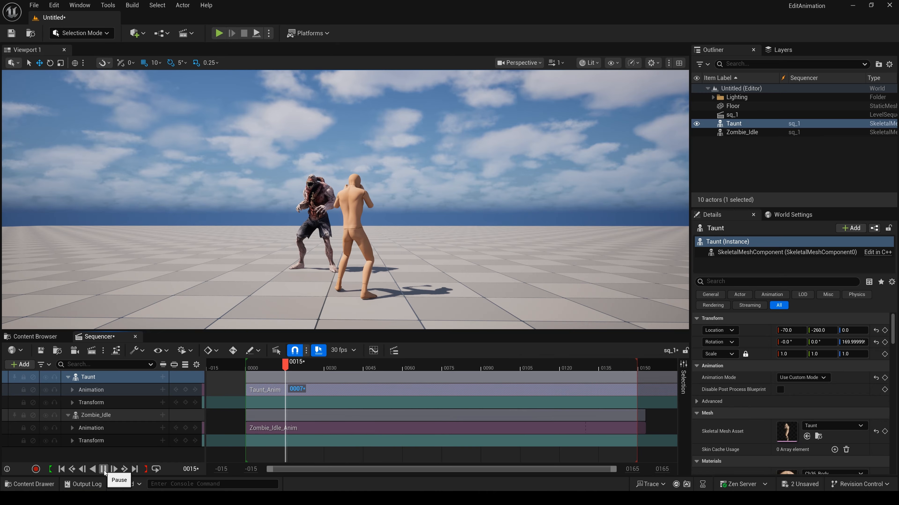
pyautogui.click(103, 469)
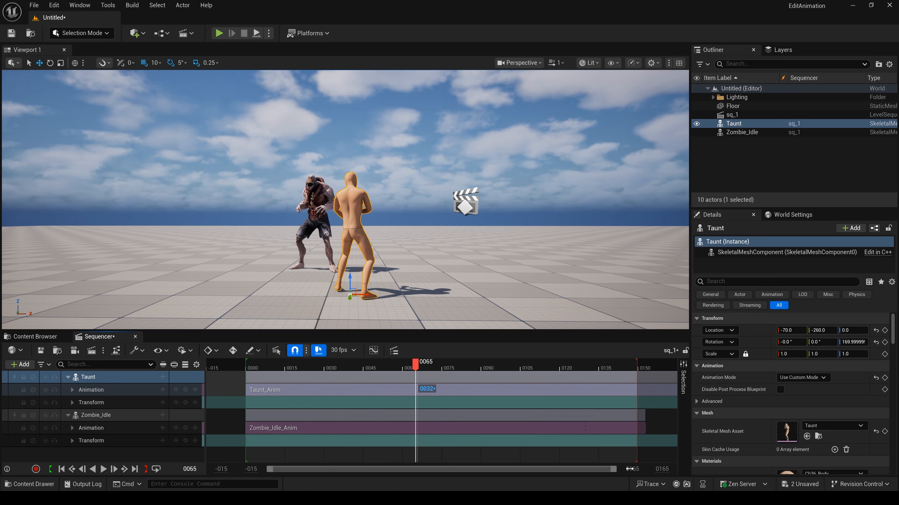
# - Extend the Zombie_Idle_Anim clip to match the end of Taunt_Anim and move the sequence's playback end to about frame 300
pyautogui.moveTo(629, 469)
pyautogui.mouseDown()
pyautogui.moveTo(651, 469)
pyautogui.moveTo(639, 469)
pyautogui.mouseUp()
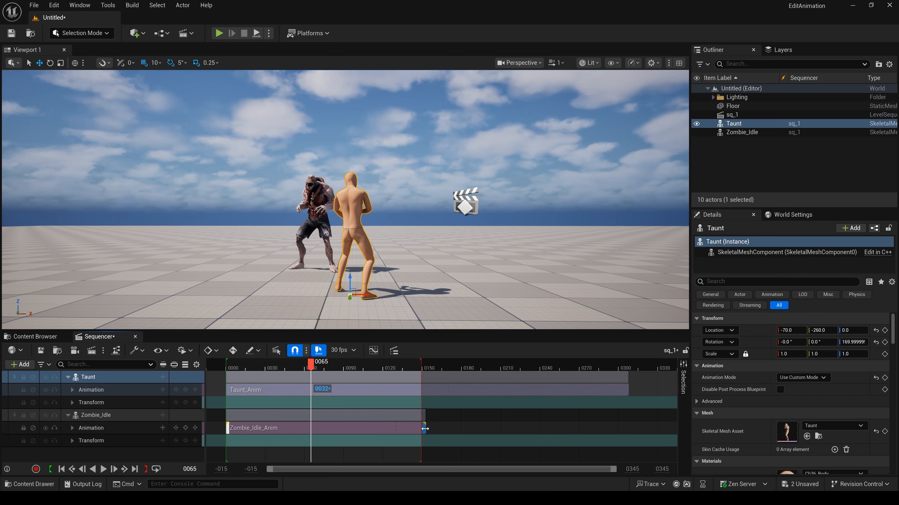
pyautogui.moveTo(425, 429); pyautogui.dragTo(626, 428)
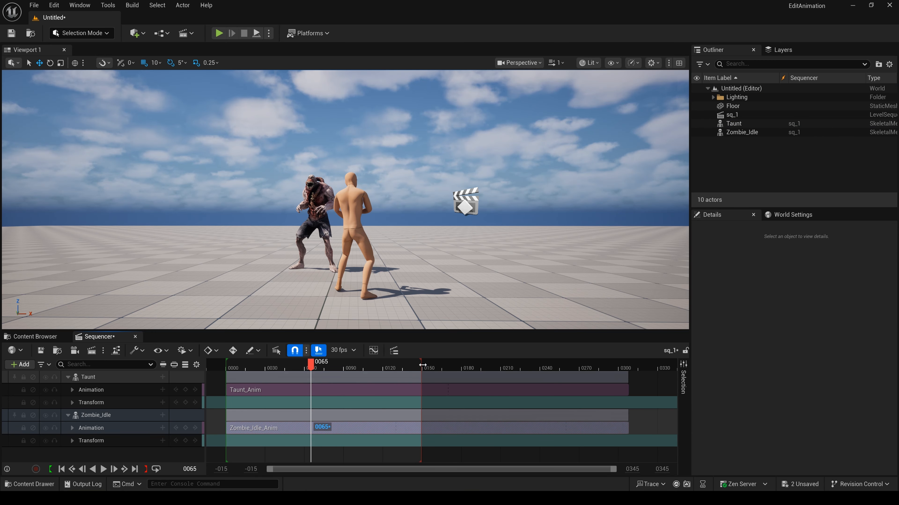
pyautogui.moveTo(423, 365); pyautogui.dragTo(617, 364)
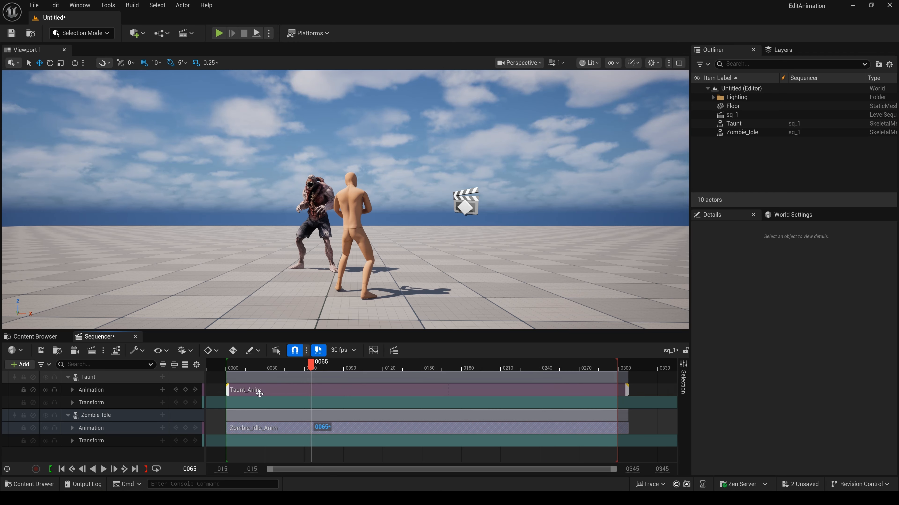
pyautogui.click(61, 469)
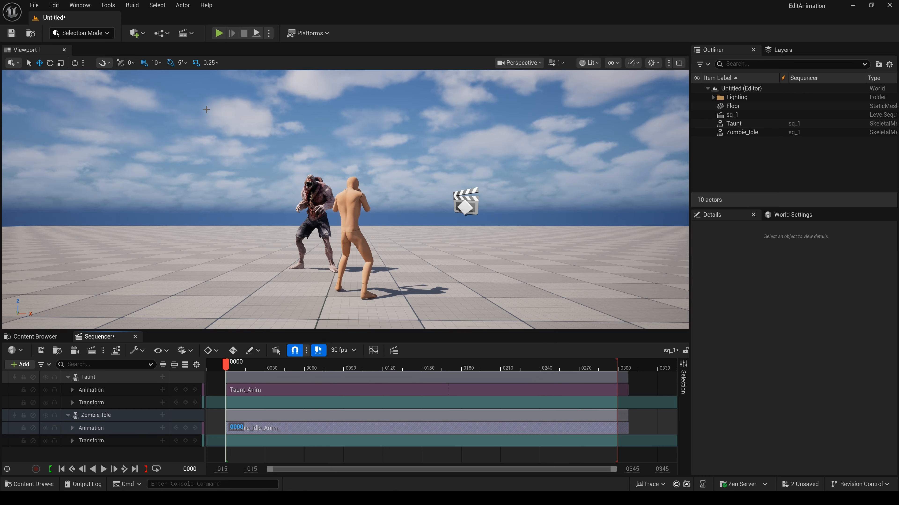
# - Place a Cine Camera Actor in the level, align it with the current view and add it to sequence sq_1
pyautogui.click(144, 34)
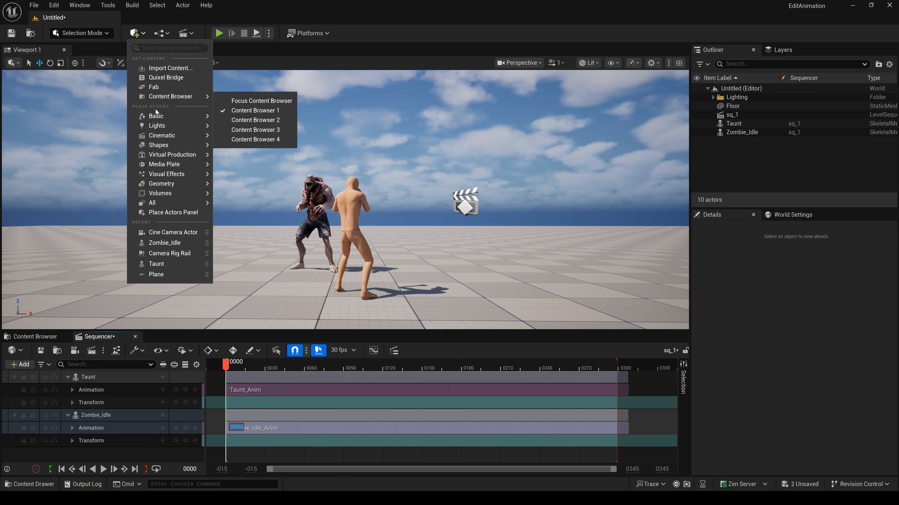
pyautogui.moveTo(161, 138)
pyautogui.click(257, 151)
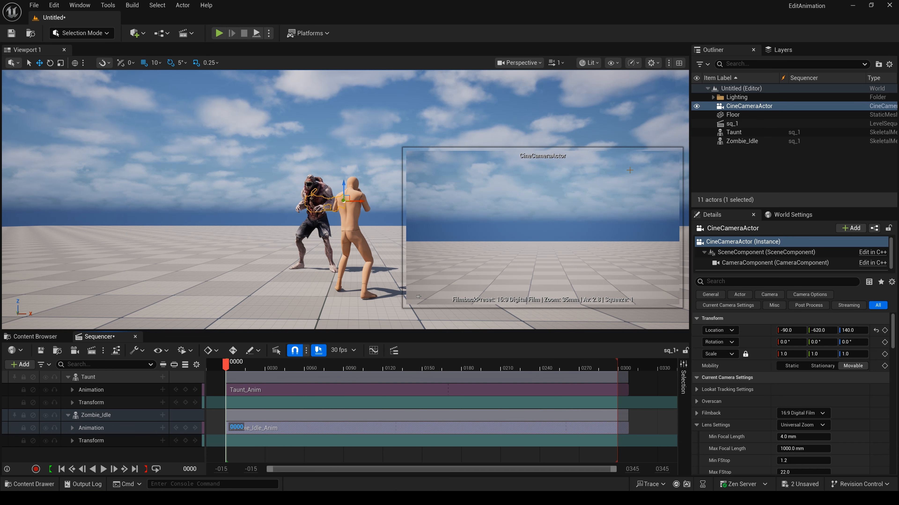
pyautogui.rightClick(779, 107)
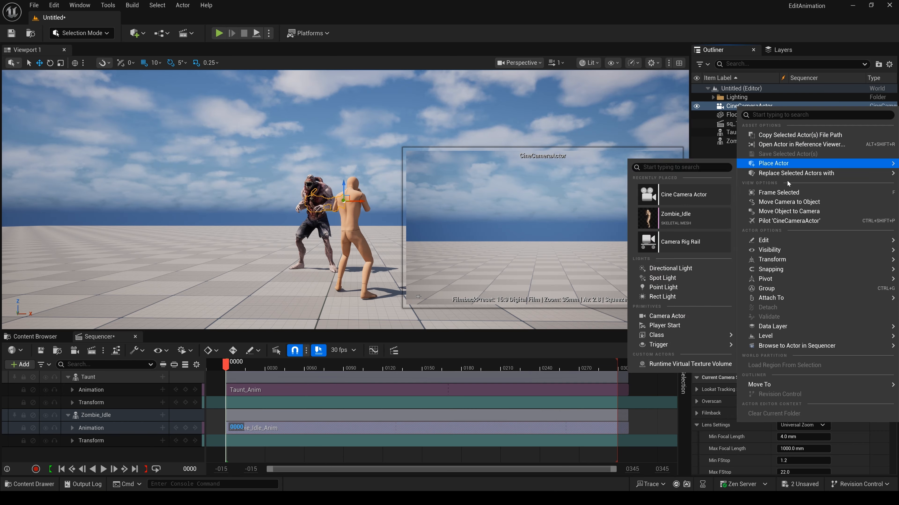
pyautogui.click(784, 211)
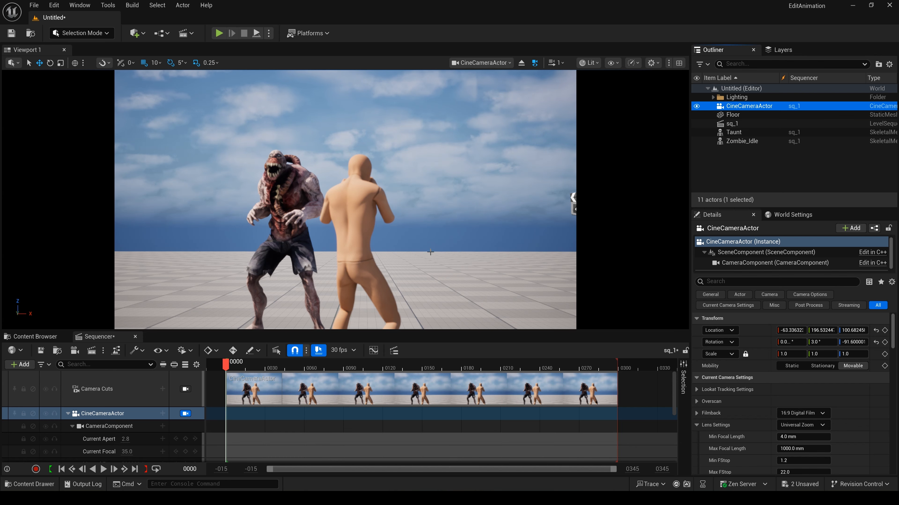
# - Reframe both characters through the cine camera and set its lens to the 30mm Prime f/1.4 preset
pyautogui.moveTo(345, 200); pyautogui.dragTo(334, 202, button='middle')
pyautogui.moveTo(429, 257); pyautogui.dragTo(430, 258, button='right')
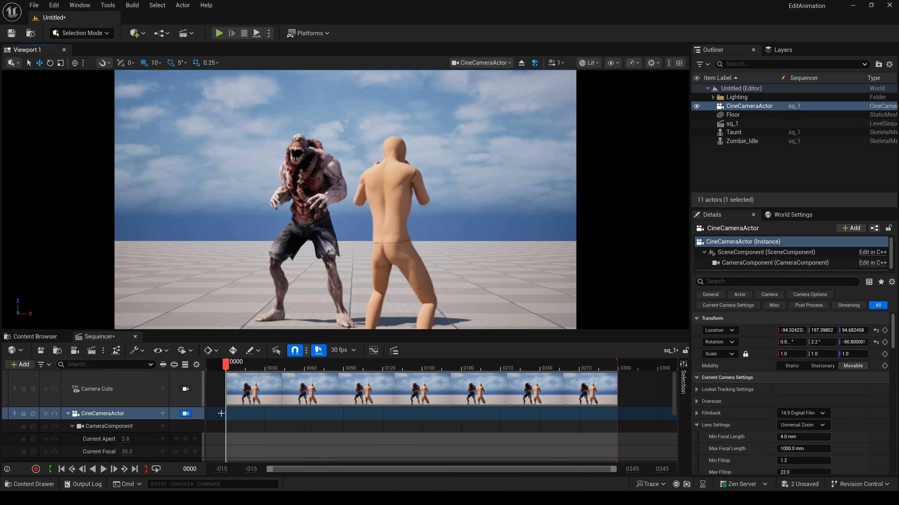
pyautogui.scroll(-2, 792, 405)
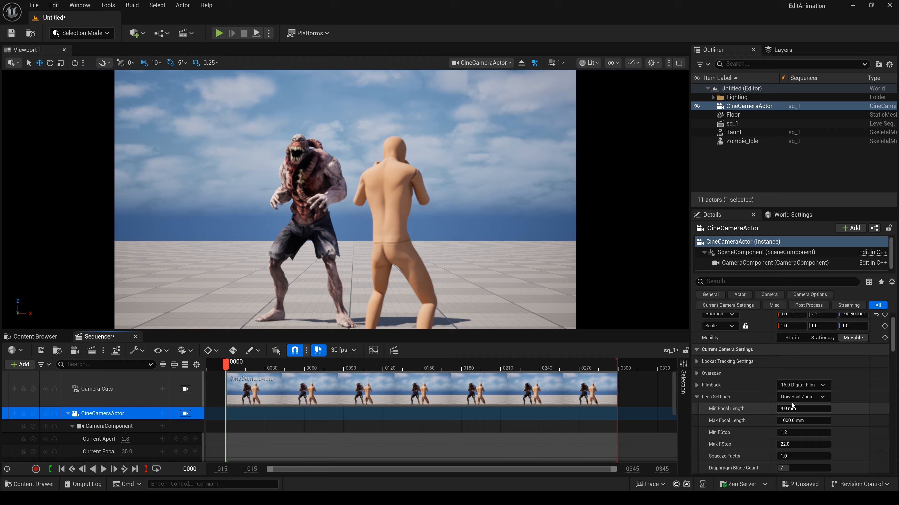
pyautogui.click(821, 396)
pyautogui.click(792, 422)
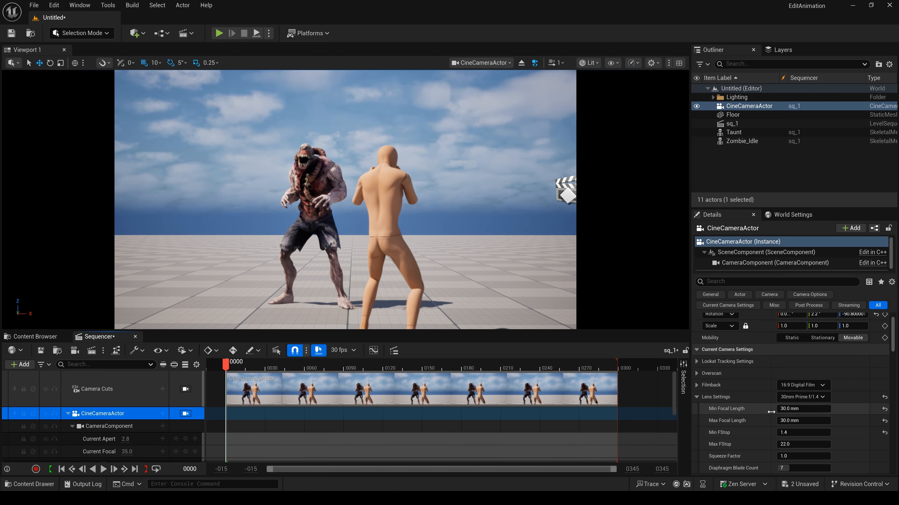
# - Enable the cine camera's debug focus plane and sample the zombie for a manual focus distance of about 645 cm
pyautogui.scroll(-7, 758, 412)
pyautogui.click(780, 417)
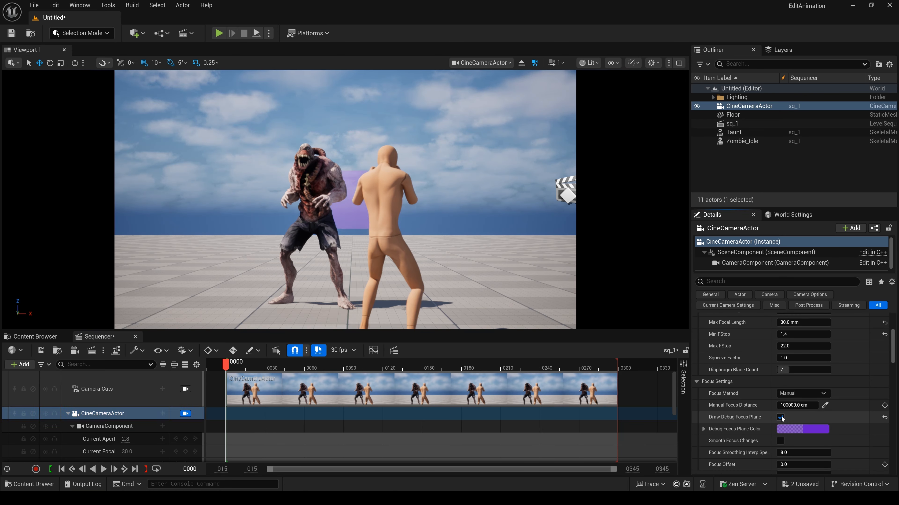
pyautogui.click(825, 405)
pyautogui.click(339, 221)
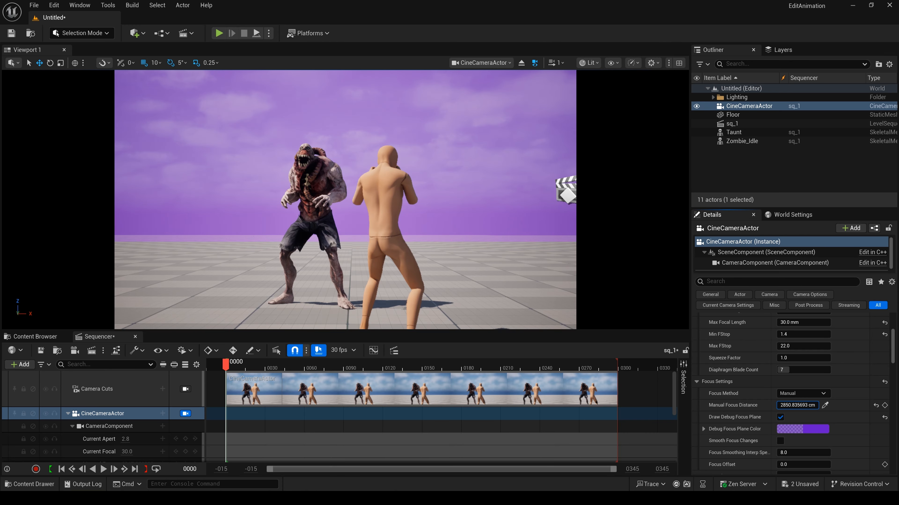
pyautogui.moveTo(796, 406); pyautogui.dragTo(786, 405)
pyautogui.click(320, 172)
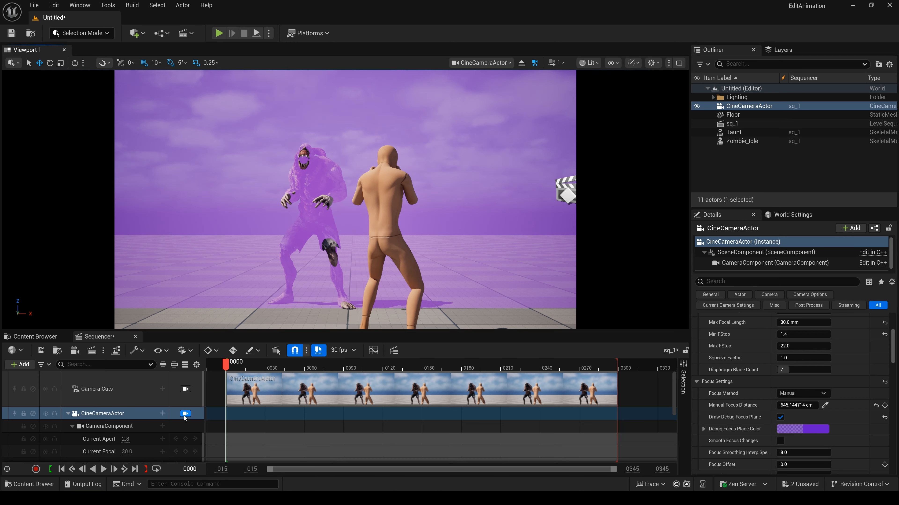
pyautogui.scroll(-2, 130, 431)
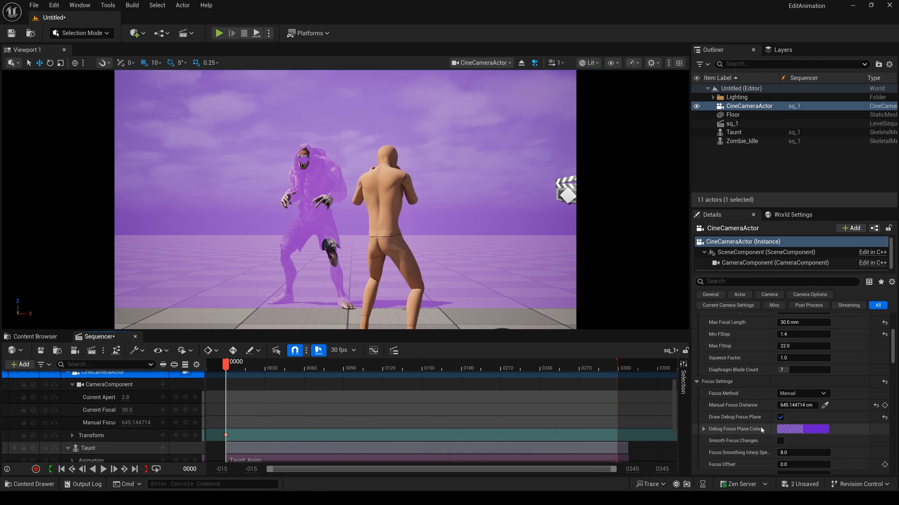
# - Turn off the debug focus plane and key a new CineCameraActor framing at frame 66, with both characters shifted toward the right of the shot
pyautogui.click(781, 417)
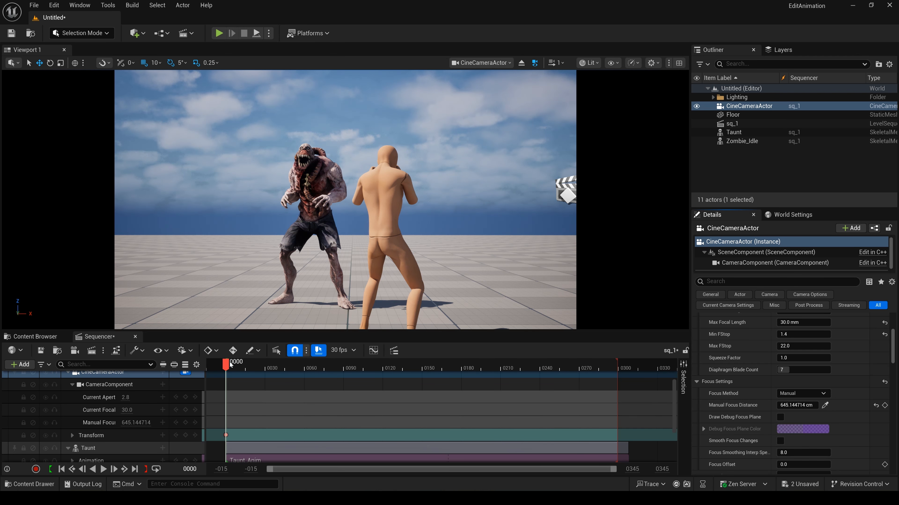
pyautogui.moveTo(235, 367); pyautogui.dragTo(314, 379)
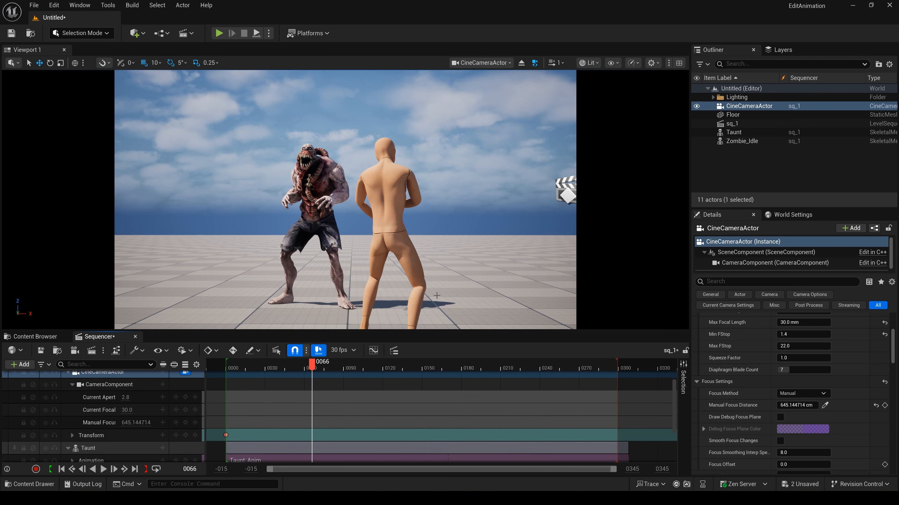
pyautogui.moveTo(436, 296); pyautogui.dragTo(383, 303, button='middle')
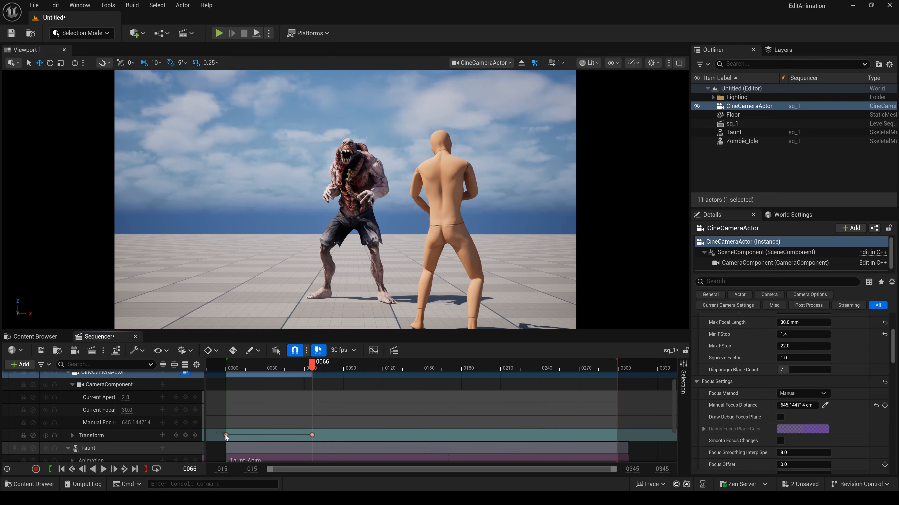
# - Make both CineCameraActor transform keys linear and play the camera move from the first frame
pyautogui.moveTo(324, 435); pyautogui.dragTo(322, 436)
pyautogui.rightClick(312, 435)
pyautogui.click(354, 352)
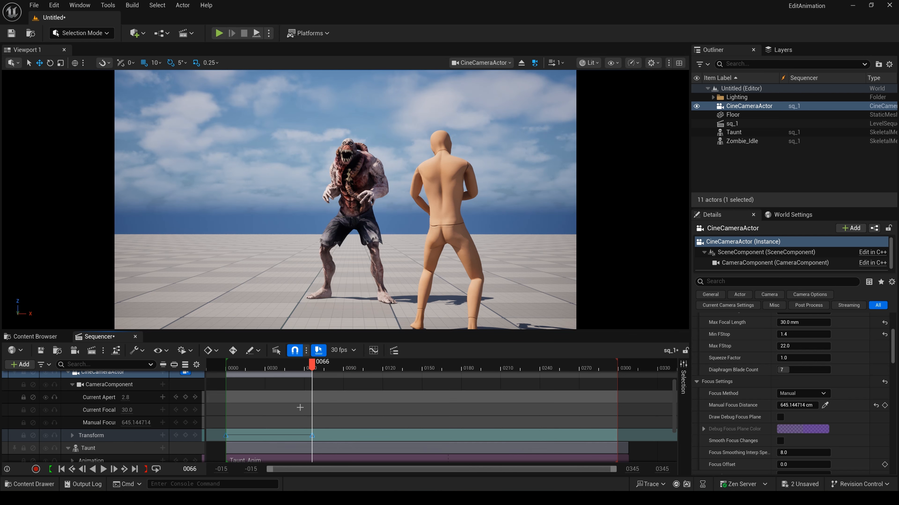
pyautogui.moveTo(311, 365); pyautogui.dragTo(261, 367)
pyautogui.click(62, 469)
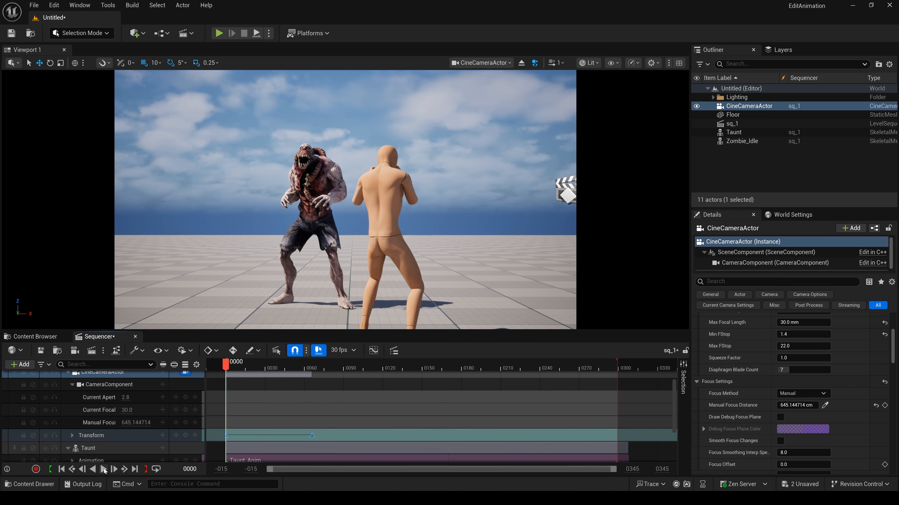
pyautogui.click(104, 470)
pyautogui.click(104, 470)
# - Slow the CineCameraActor move by shifting its second transform key to about frame 172, and play it back from the start
pyautogui.moveTo(312, 435); pyautogui.dragTo(408, 438)
pyautogui.click(62, 469)
pyautogui.click(104, 470)
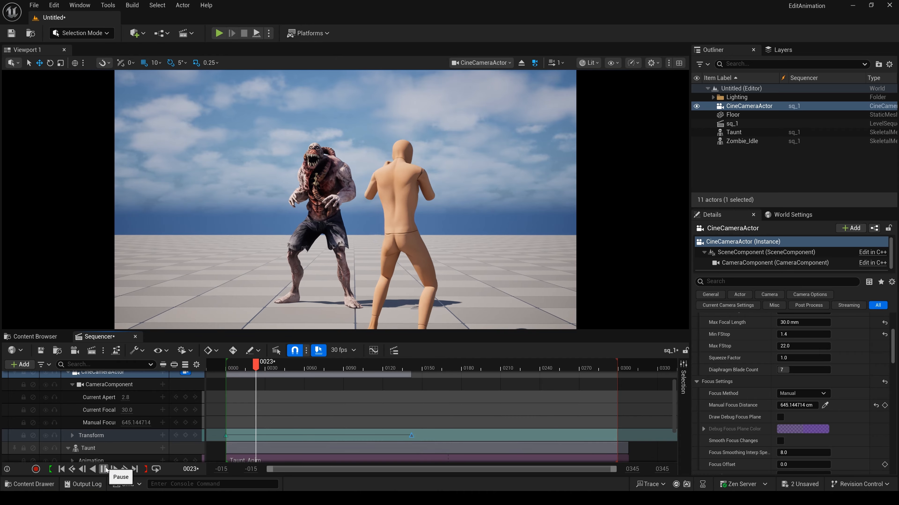
pyautogui.click(104, 469)
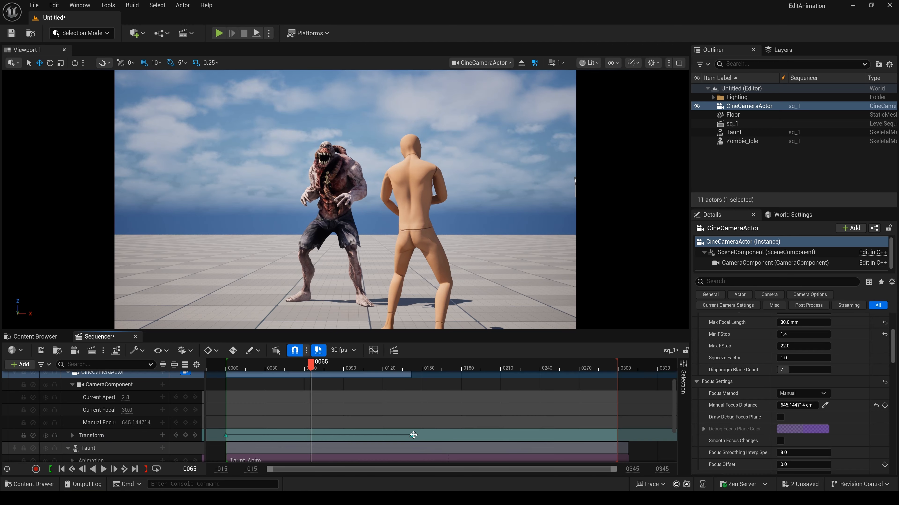
pyautogui.moveTo(411, 435); pyautogui.dragTo(450, 436)
pyautogui.click(64, 470)
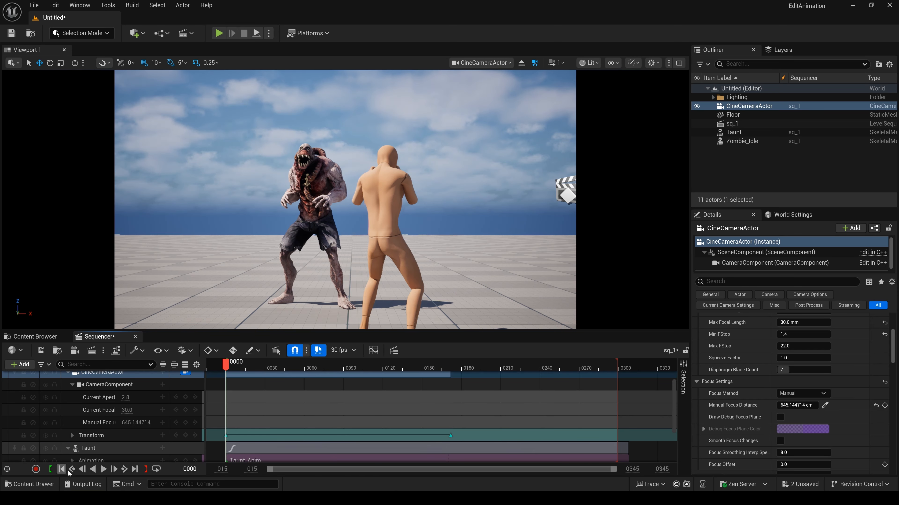
pyautogui.click(103, 470)
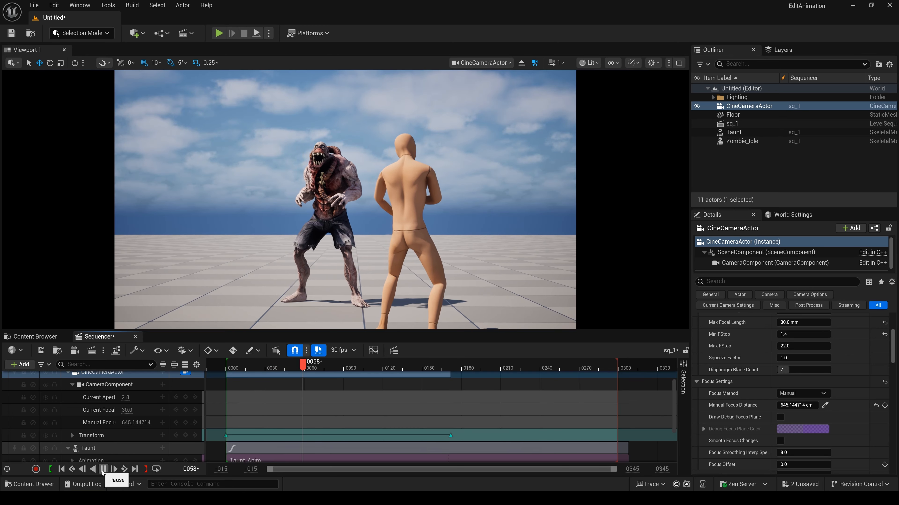
# - Duplicate CineCameraActor and add the copy, CineCameraActor2, to sequence sq_1
pyautogui.scroll(3, 345, 405)
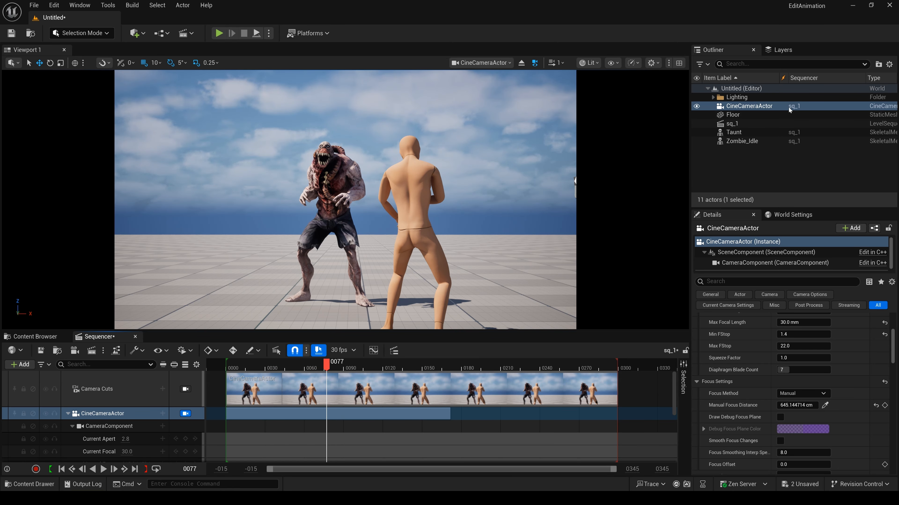
pyautogui.click(754, 100)
pyautogui.click(760, 106)
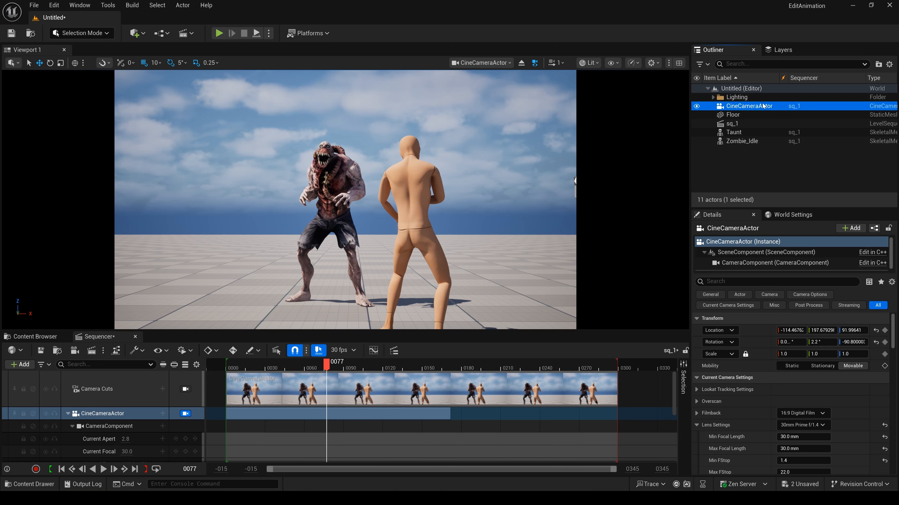
pyautogui.click(773, 106)
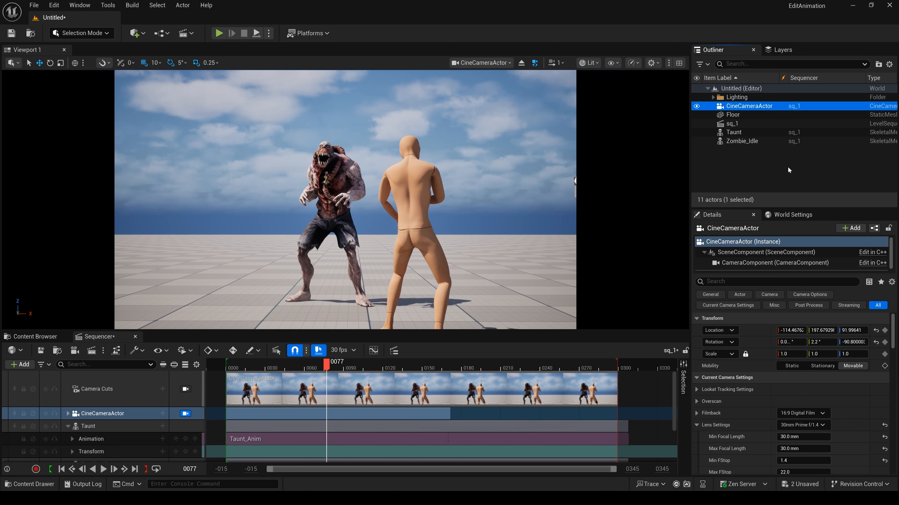
pyautogui.hotkey('ctrl', 'd')
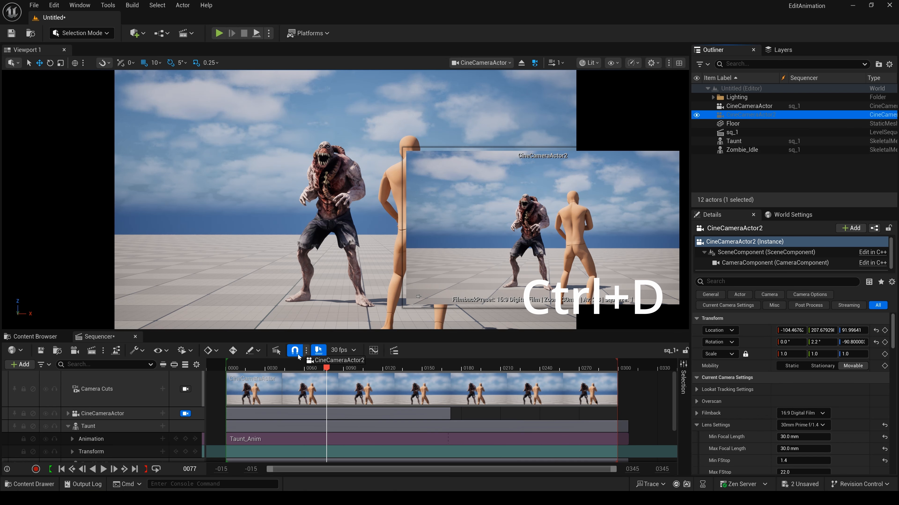
pyautogui.moveTo(121, 443); pyautogui.dragTo(121, 443)
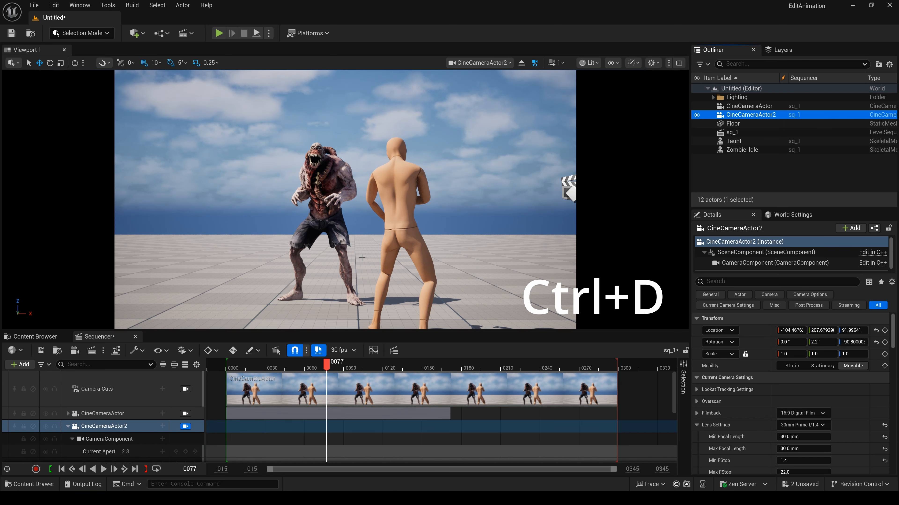
# - Frame Taunt from behind the zombie with CineCameraActor2 and set its manual focus distance to about 514 cm using the debug focus plane
pyautogui.moveTo(345, 200); pyautogui.dragTo(433, 213, button='right')
pyautogui.moveTo(345, 200); pyautogui.dragTo(348, 225, button='middle')
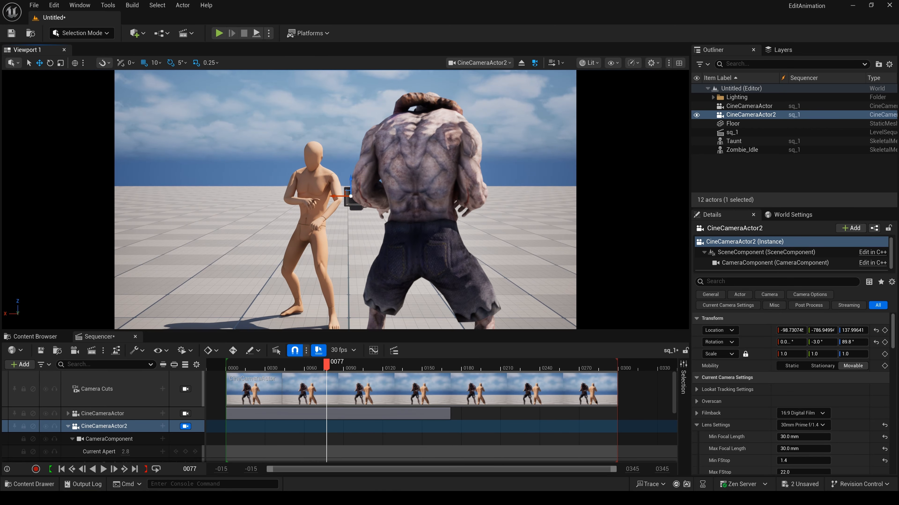
pyautogui.scroll(-3, 140, 439)
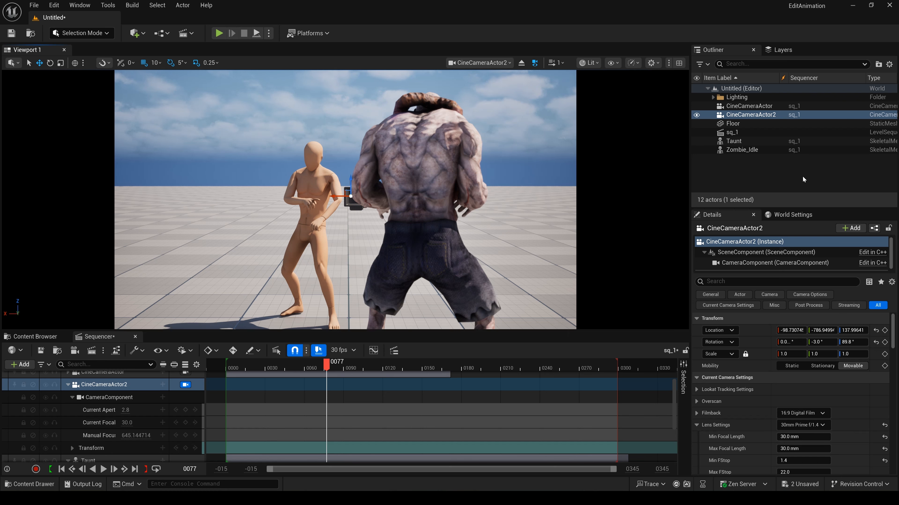
pyautogui.scroll(-8, 761, 407)
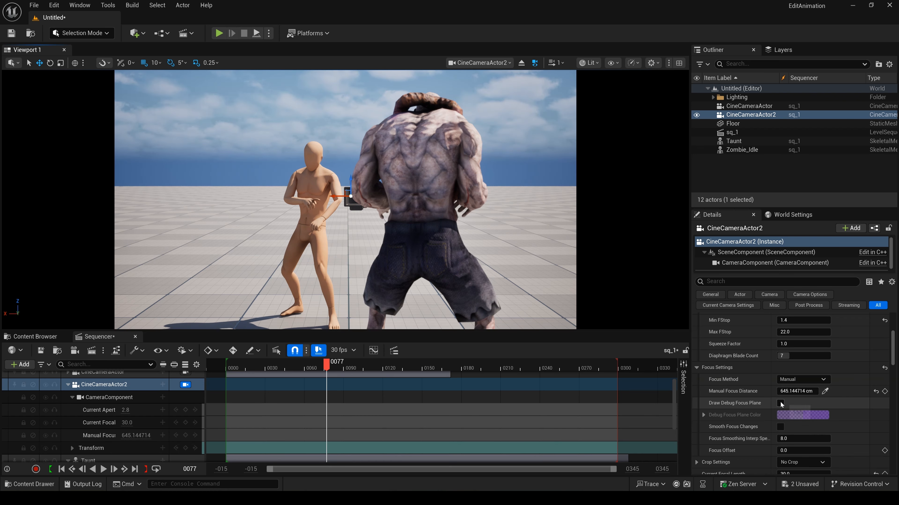
pyautogui.click(780, 404)
pyautogui.moveTo(796, 391)
pyautogui.mouseDown()
pyautogui.moveTo(778, 391)
pyautogui.moveTo(801, 391)
pyautogui.mouseUp()
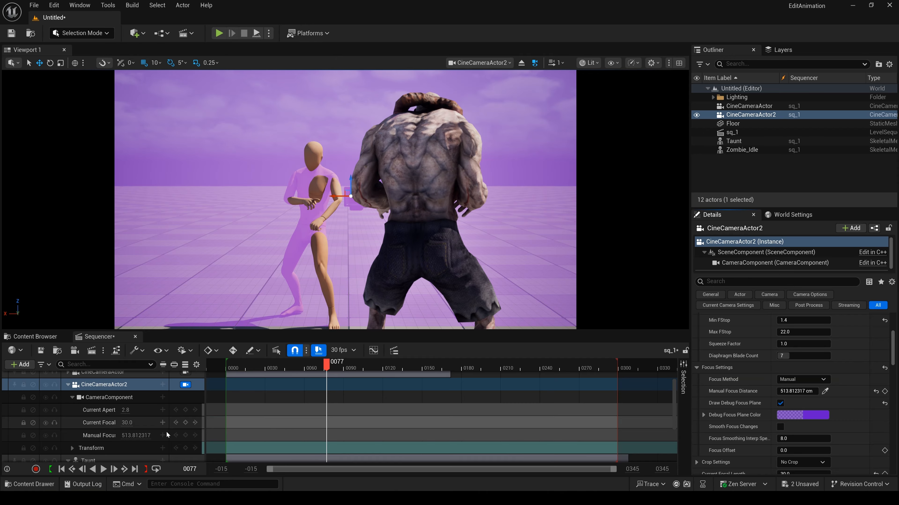
# - Key CineCameraActor2's transform at frame 77, and key a slightly shifted framing of both characters at frame 133
pyautogui.click(186, 448)
pyautogui.moveTo(329, 363); pyautogui.dragTo(400, 386)
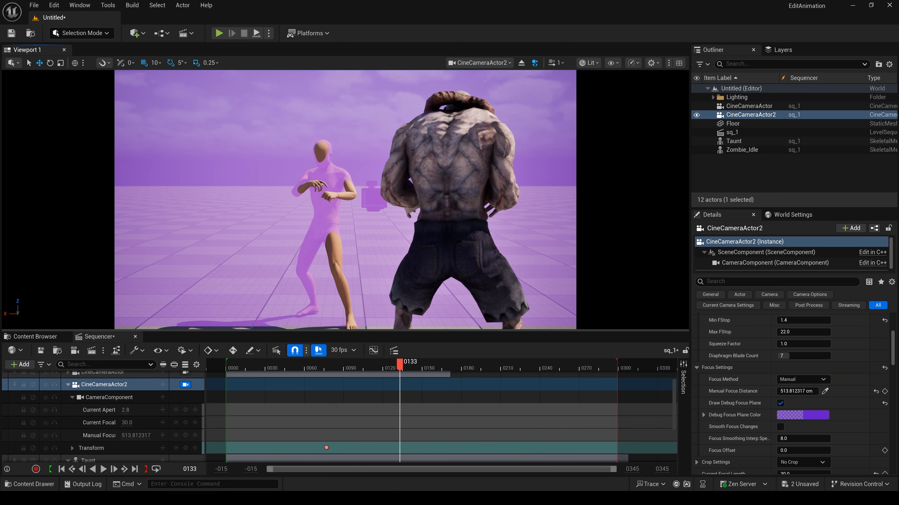
pyautogui.moveTo(448, 295)
pyautogui.mouseDown(button='right')
pyautogui.moveTo(457, 295)
pyautogui.moveTo(439, 295)
pyautogui.mouseUp(button='right')
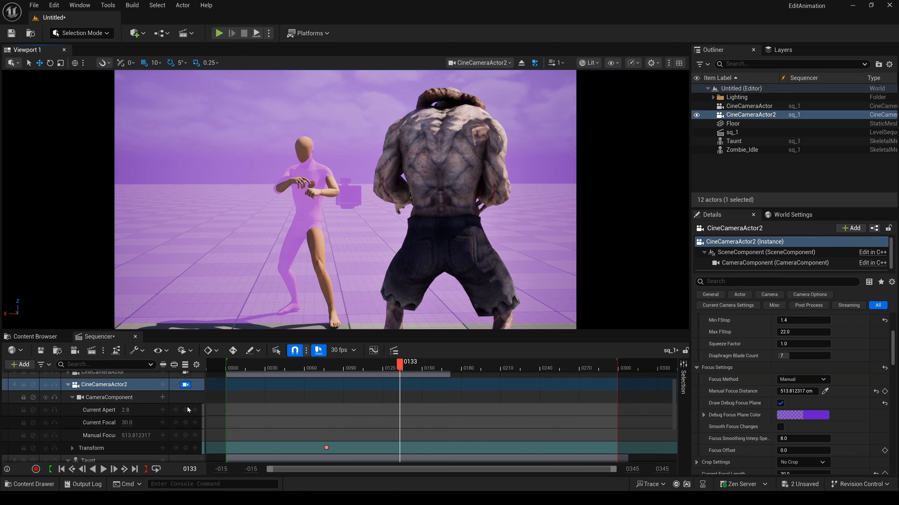
pyautogui.click(186, 448)
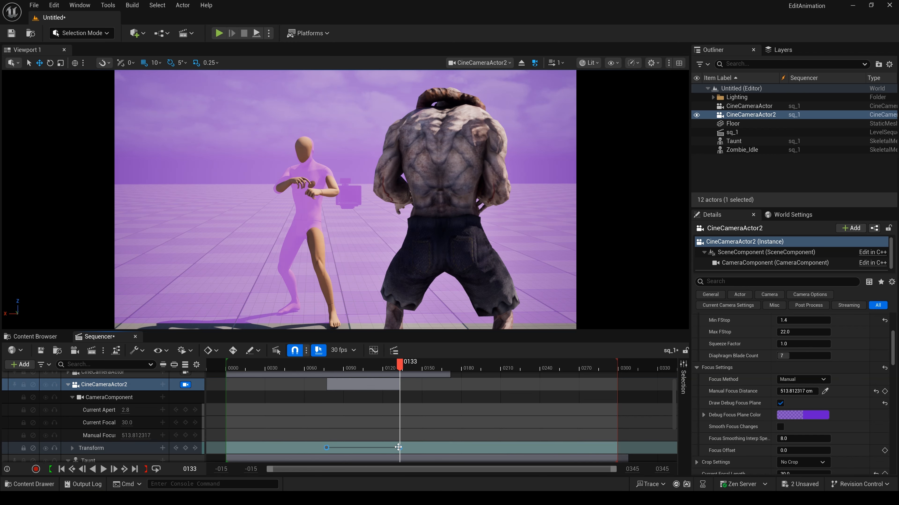
# - Make both CineCameraActor2 transform keys linear and play the shot from the first of them
pyautogui.rightClick(400, 448)
pyautogui.click(437, 364)
pyautogui.moveTo(400, 387); pyautogui.dragTo(327, 396)
pyautogui.click(103, 470)
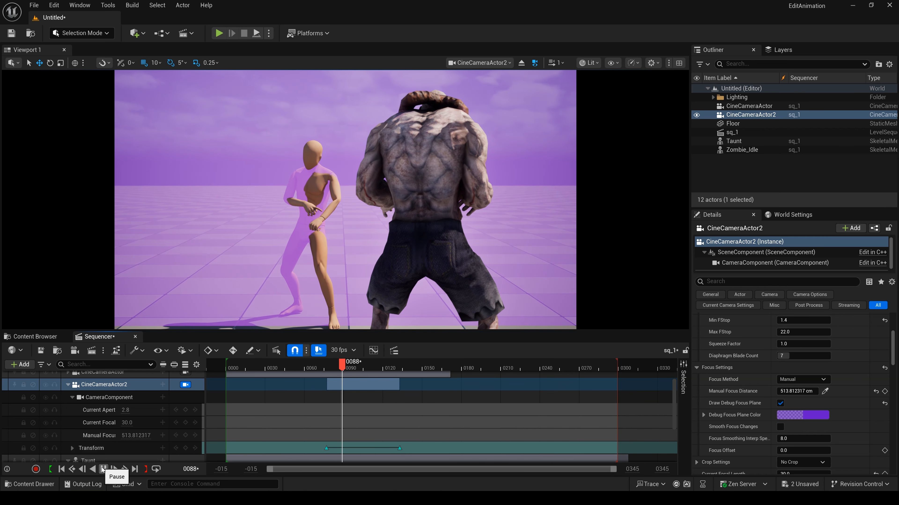
pyautogui.click(103, 470)
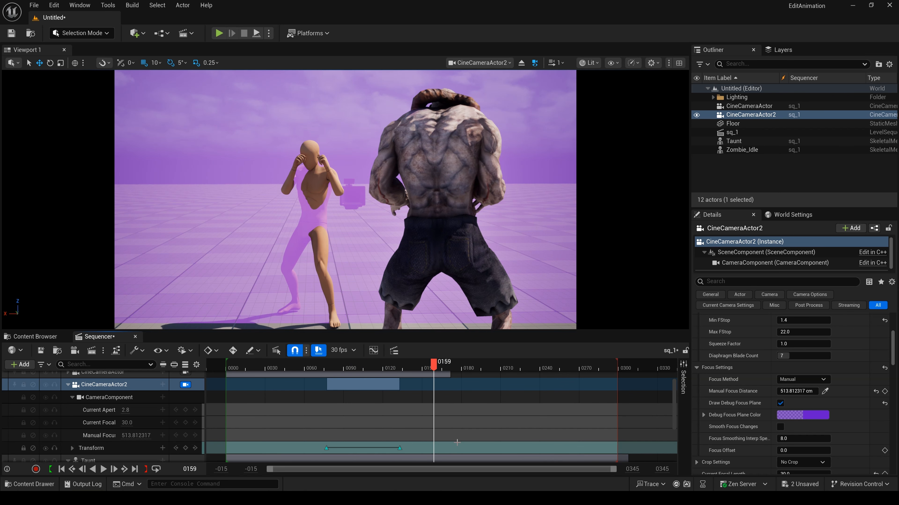
# - Turn off CineCameraActor2's debug focus plane, move its second transform key to frame 149 and play the shot again
pyautogui.click(780, 404)
pyautogui.moveTo(400, 448); pyautogui.dragTo(420, 449)
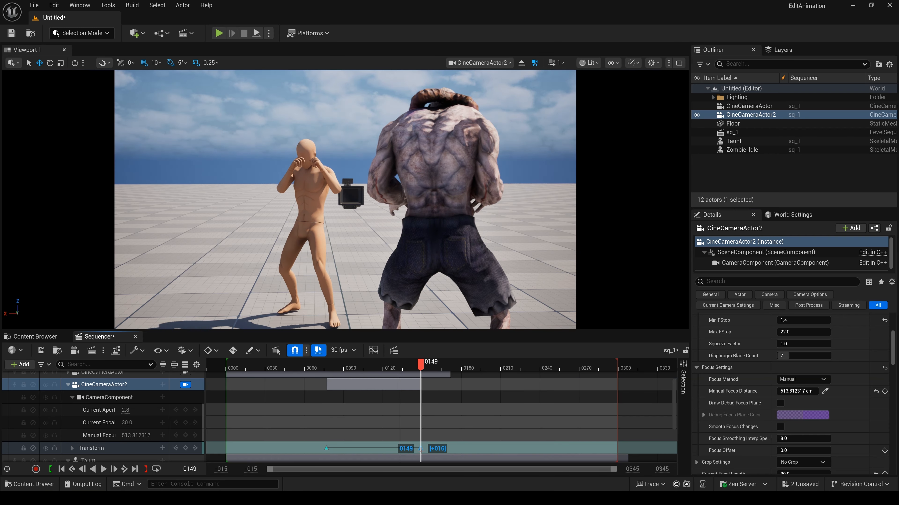
pyautogui.moveTo(420, 367); pyautogui.dragTo(328, 387)
pyautogui.click(104, 469)
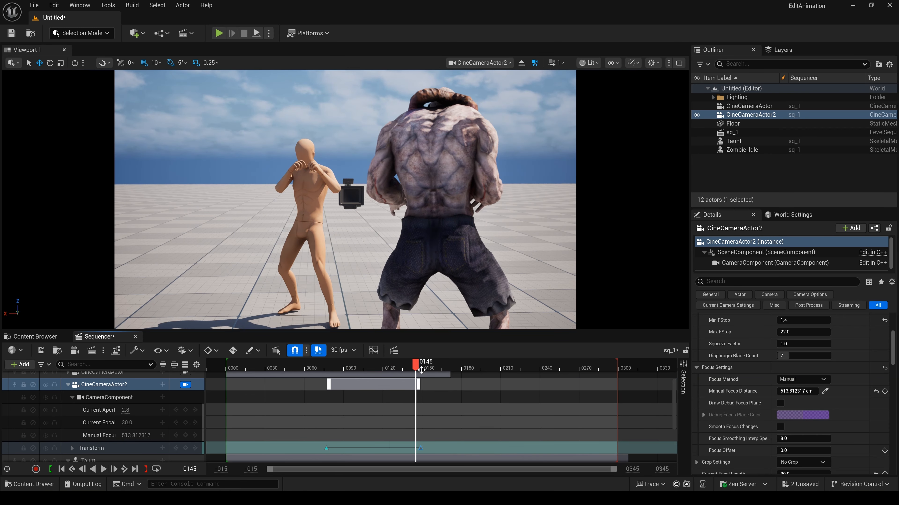
# - Reframe CineCameraActor2 at frame 149 with the zombie farther right, update its transform key there and preview the move from frame 78
pyautogui.moveTo(416, 366)
pyautogui.mouseDown()
pyautogui.moveTo(329, 374)
pyautogui.moveTo(421, 379)
pyautogui.mouseUp()
pyautogui.moveTo(381, 288); pyautogui.dragTo(344, 298, button='middle')
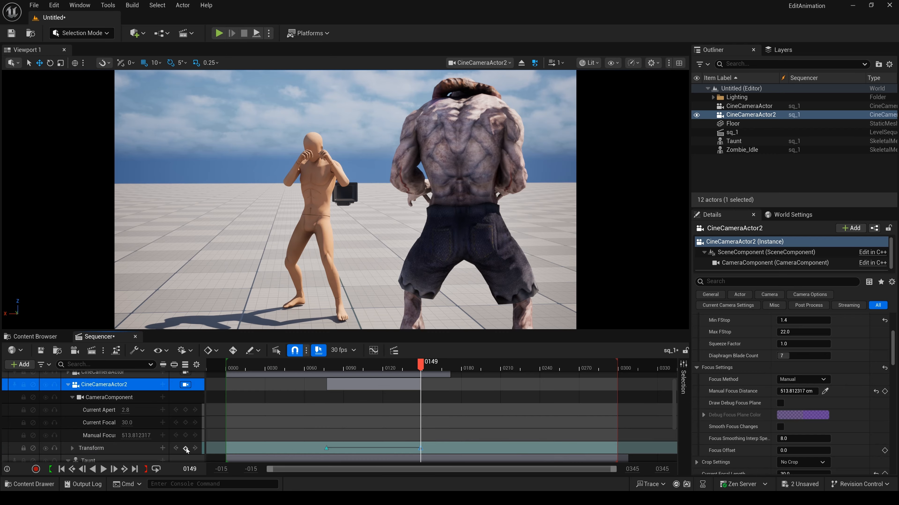
pyautogui.click(330, 388)
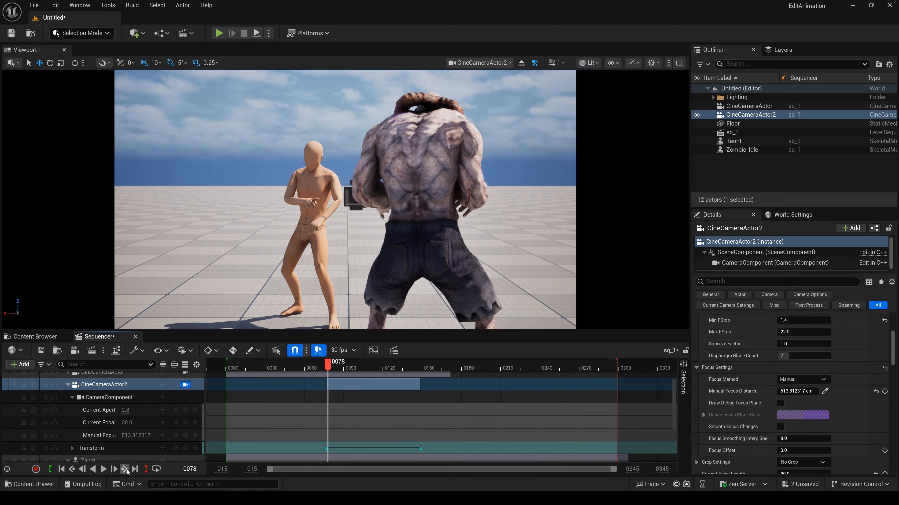
pyautogui.click(106, 469)
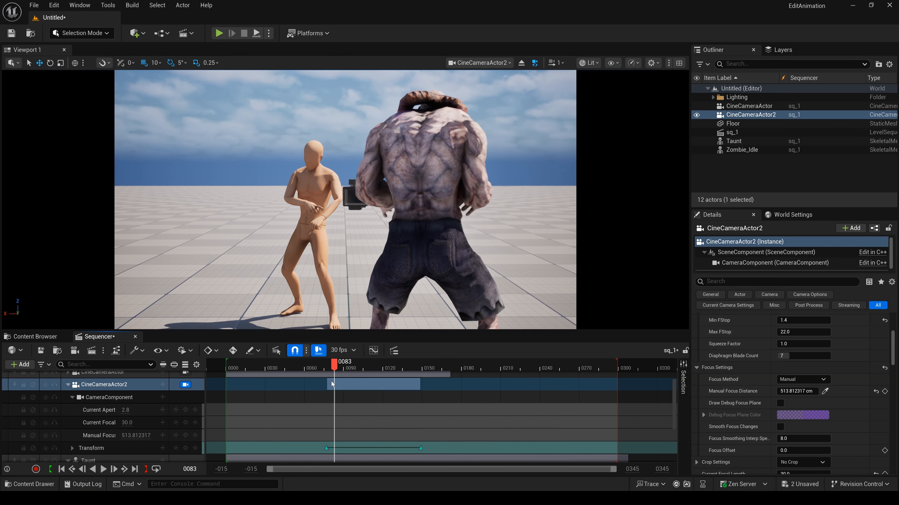
# - Duplicate CineCameraActor2 and add the copy, CineCameraActor3, to sequence sq_1 at frame 126
pyautogui.click(772, 108)
pyautogui.click(780, 115)
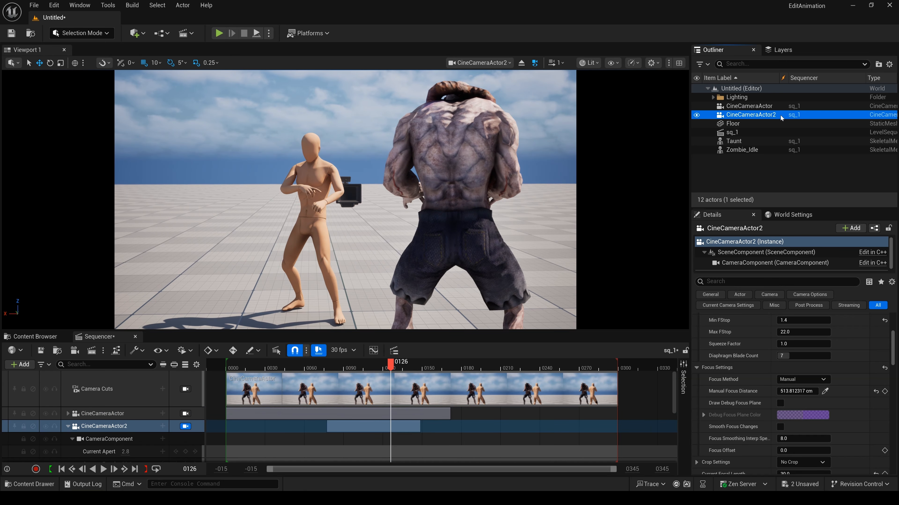
pyautogui.hotkey('ctrl', 'd')
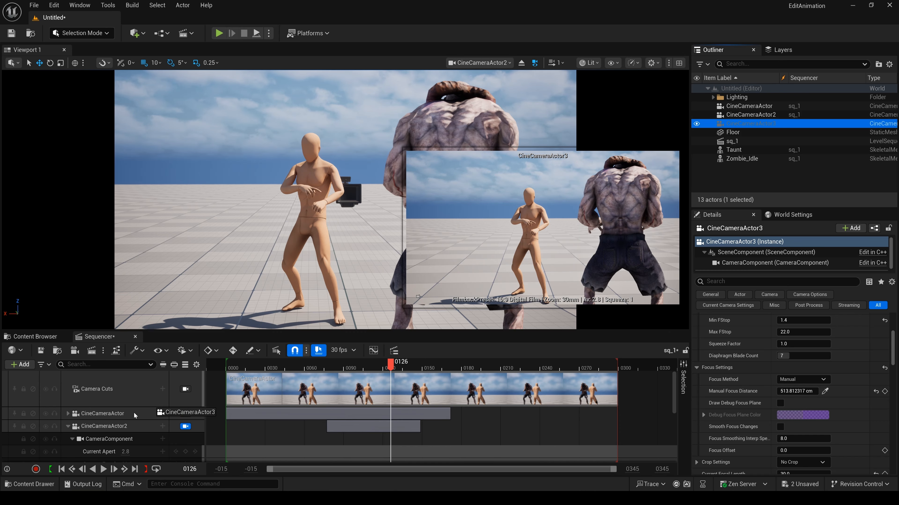
pyautogui.moveTo(135, 416); pyautogui.dragTo(138, 417)
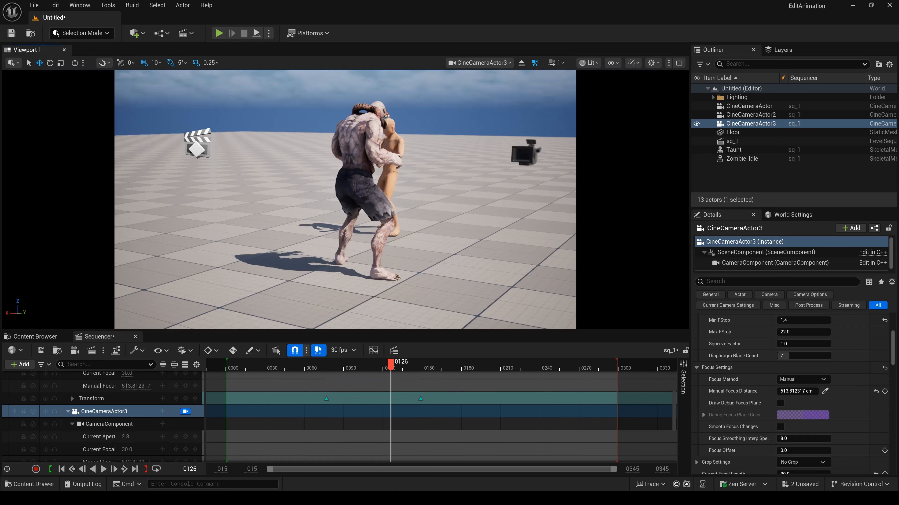
# - Position CineCameraActor3 for a distant side-on wide shot showing both characters facing each other
pyautogui.moveTo(400, 241); pyautogui.dragTo(352, 233, button='right')
pyautogui.press('s')
pyautogui.press('q')
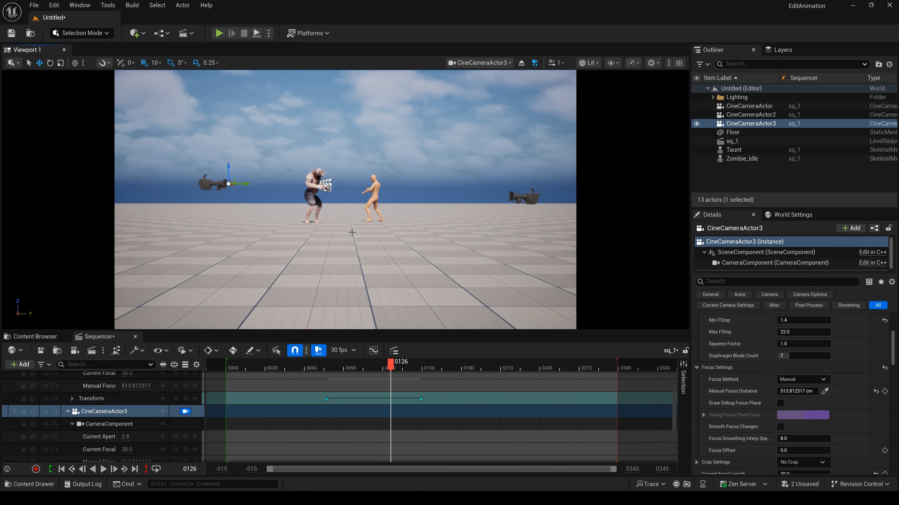
# - Set CineCameraActor3's manual focus distance to about 1987 cm using the debug focus plane, and key its transform at frame 126
pyautogui.click(780, 403)
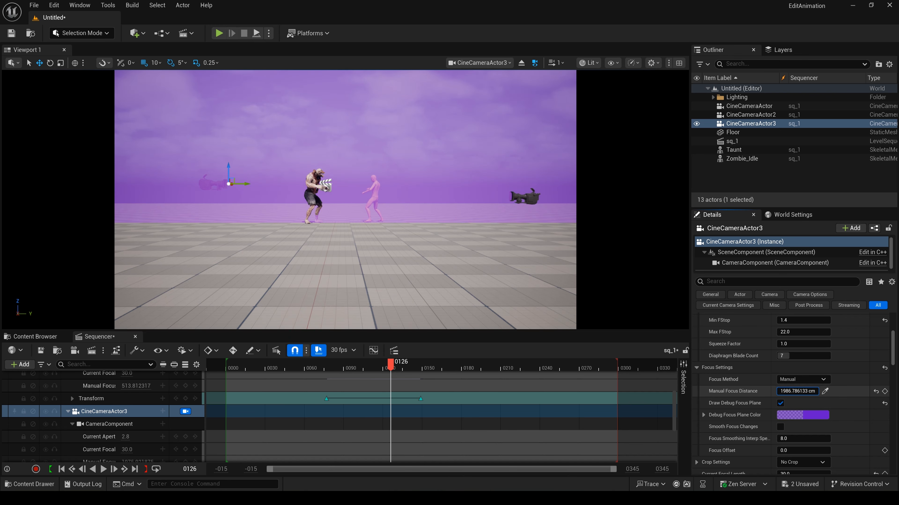
pyautogui.scroll(-3, 142, 435)
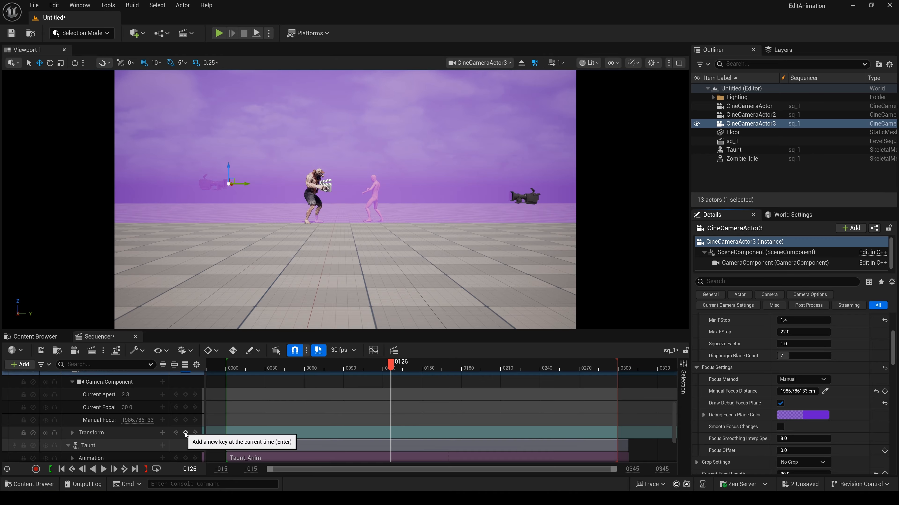
pyautogui.click(781, 404)
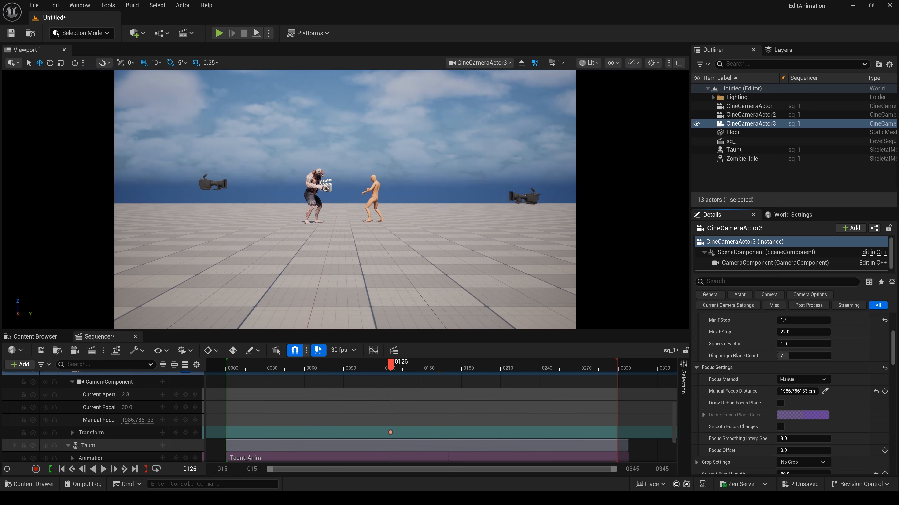
# - Pull CineCameraActor3 slightly back from the characters at frame 205, key its transform there and preview the camera move
pyautogui.scroll(-6, 411, 228)
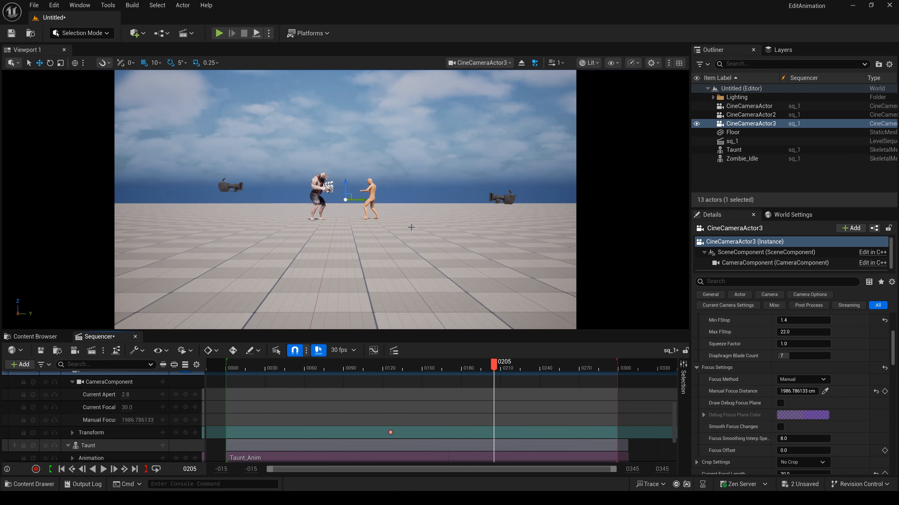
pyautogui.click(185, 432)
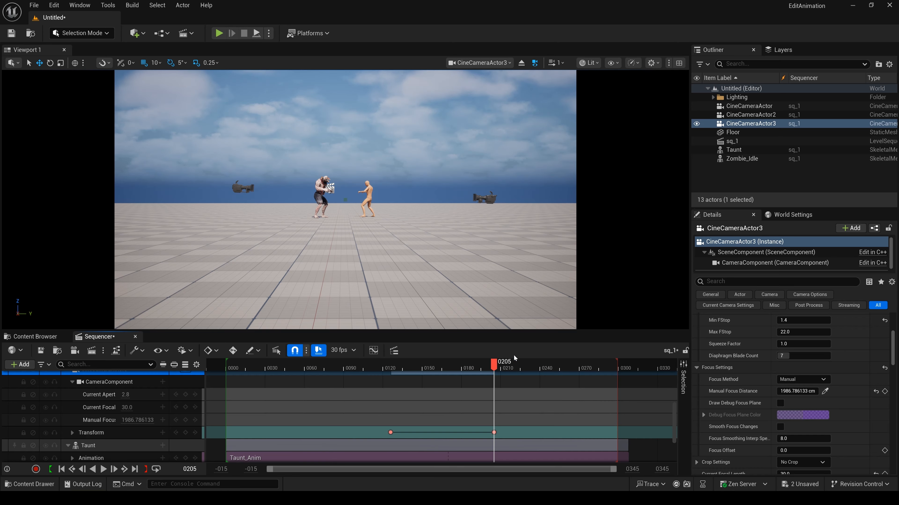
pyautogui.moveTo(495, 369); pyautogui.dragTo(460, 398)
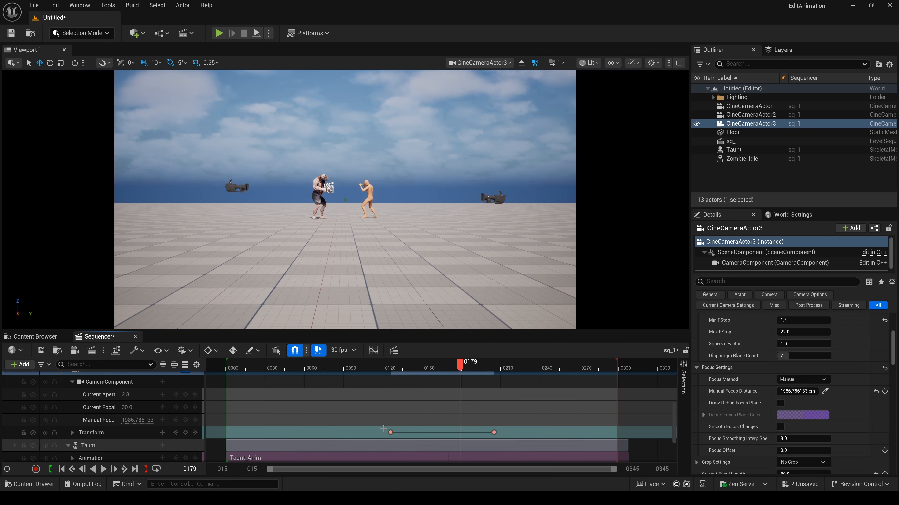
# - Make both CineCameraActor3 transform keys linear, move the end key to about frame 266 and preview the slower move
pyautogui.moveTo(385, 427); pyautogui.dragTo(507, 432)
pyautogui.rightClick(495, 433)
pyautogui.click(534, 350)
pyautogui.moveTo(582, 364); pyautogui.dragTo(495, 364)
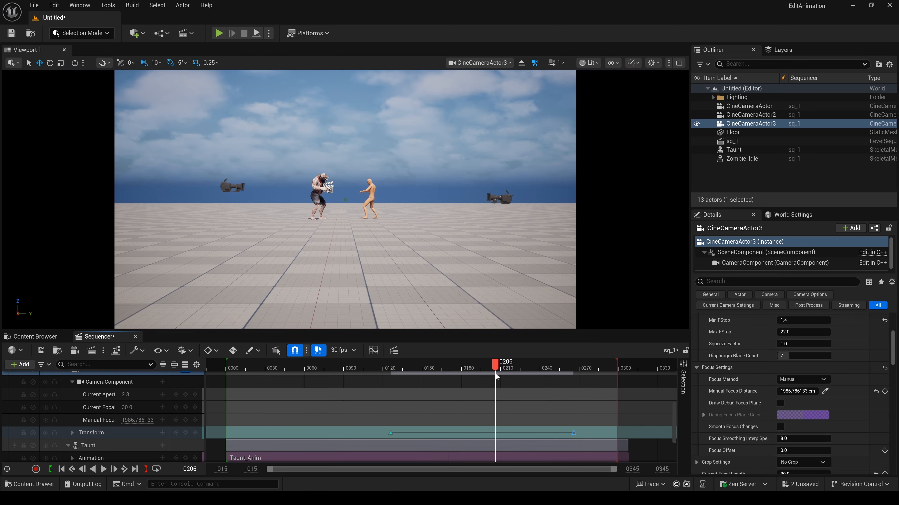
# - Shift CineCameraActor3's section together with its transform keys so that it starts at about frame 140
pyautogui.scroll(3, 449, 418)
pyautogui.moveTo(447, 401); pyautogui.dragTo(460, 401)
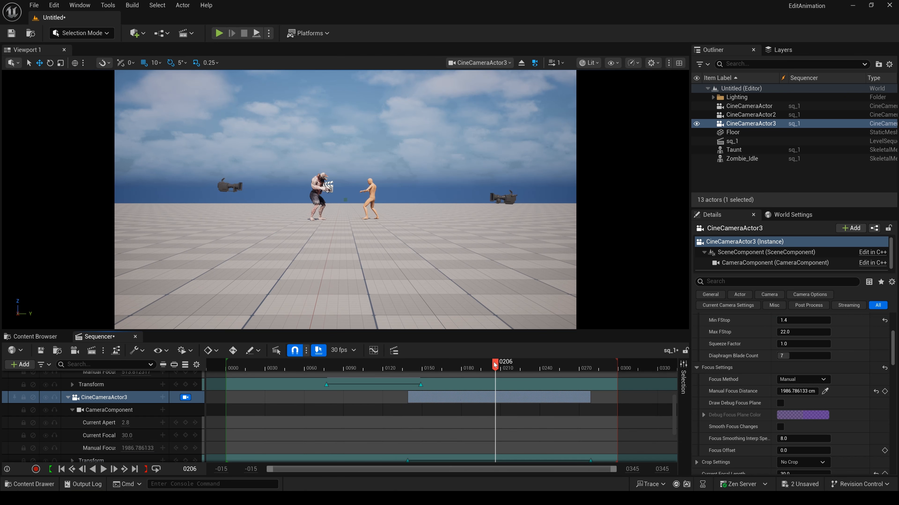
pyautogui.moveTo(495, 364); pyautogui.dragTo(306, 364)
# - View the scene through the Camera Cuts track and add a cut to CineCameraActor2 at frame 80
pyautogui.scroll(5, 356, 410)
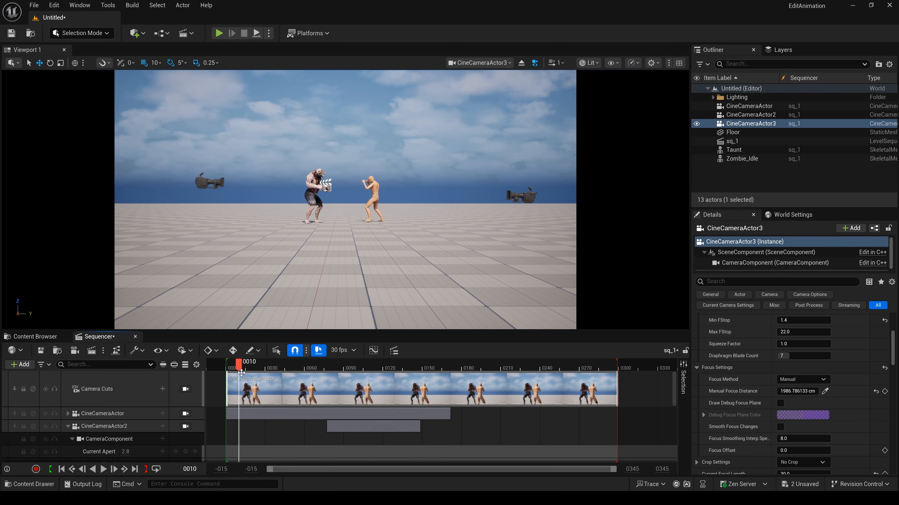
pyautogui.click(242, 368)
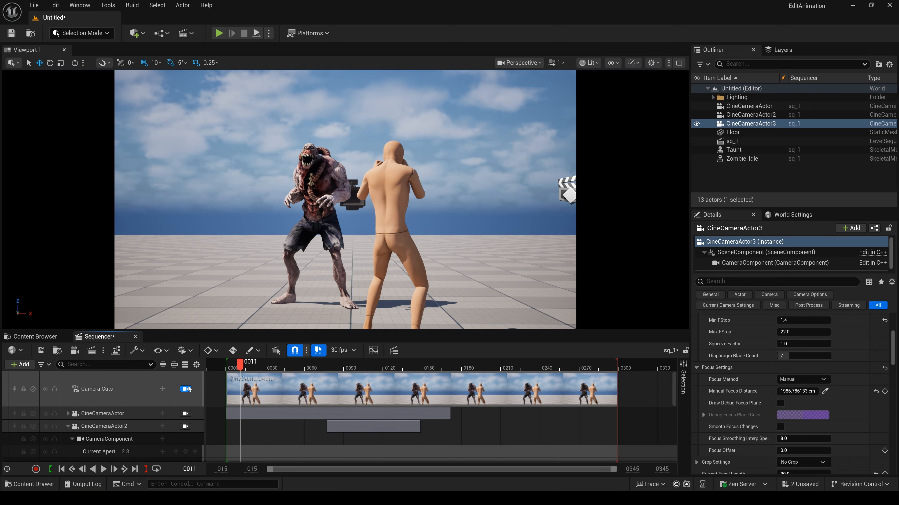
pyautogui.moveTo(242, 368); pyautogui.dragTo(332, 391)
pyautogui.click(163, 389)
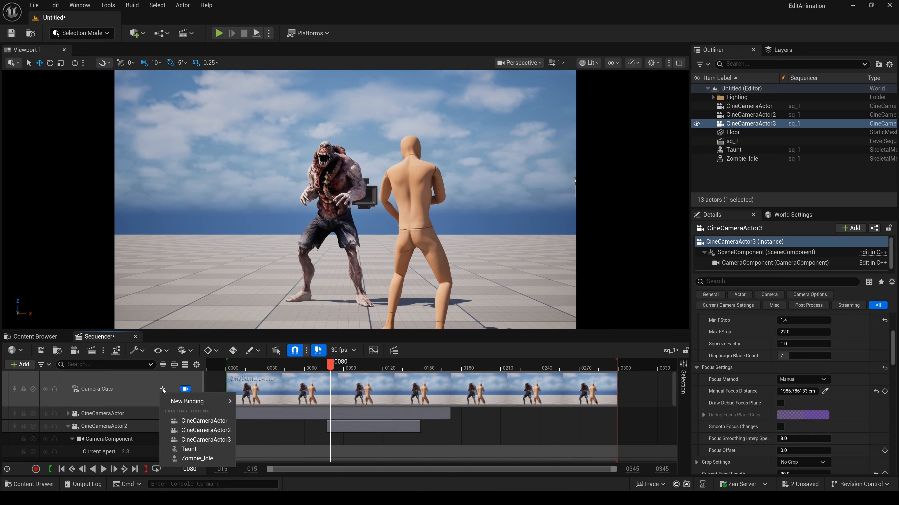
pyautogui.click(197, 431)
# - Add a camera cut to CineCameraActor3 at frame 143 and scrub through its shot
pyautogui.moveTo(332, 367); pyautogui.dragTo(413, 394)
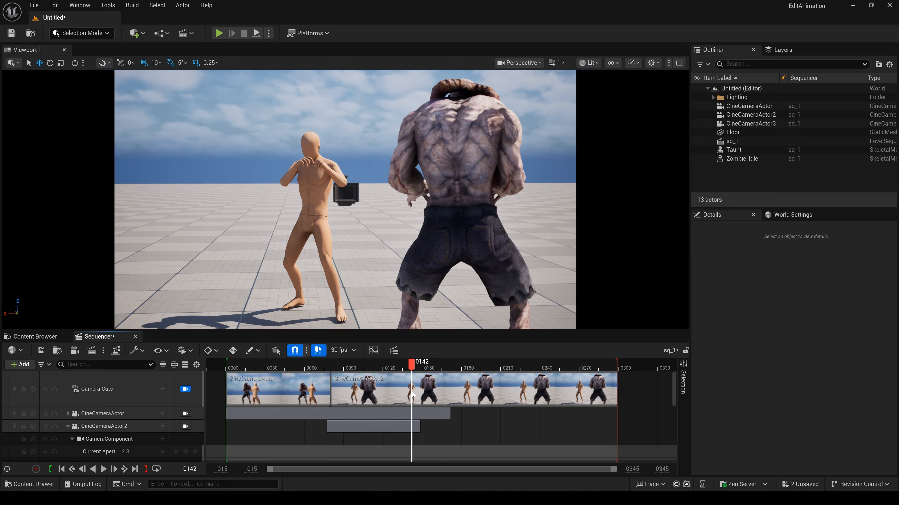
pyautogui.click(162, 388)
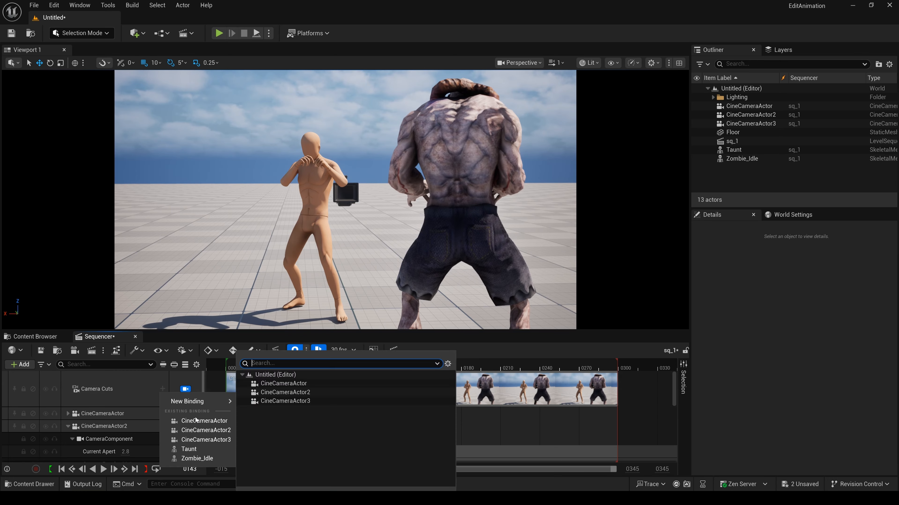
pyautogui.click(197, 441)
pyautogui.moveTo(415, 365); pyautogui.dragTo(600, 367)
# - Extend the end of CineCameraActor3's section to about frame 307, past the end of the sequence
pyautogui.scroll(-4, 100, 425)
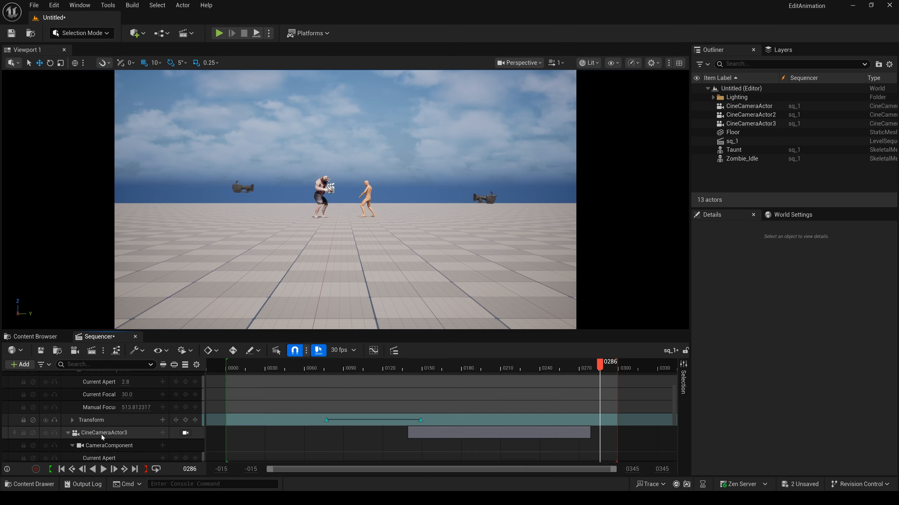
pyautogui.click(100, 432)
pyautogui.moveTo(589, 432); pyautogui.dragTo(627, 432)
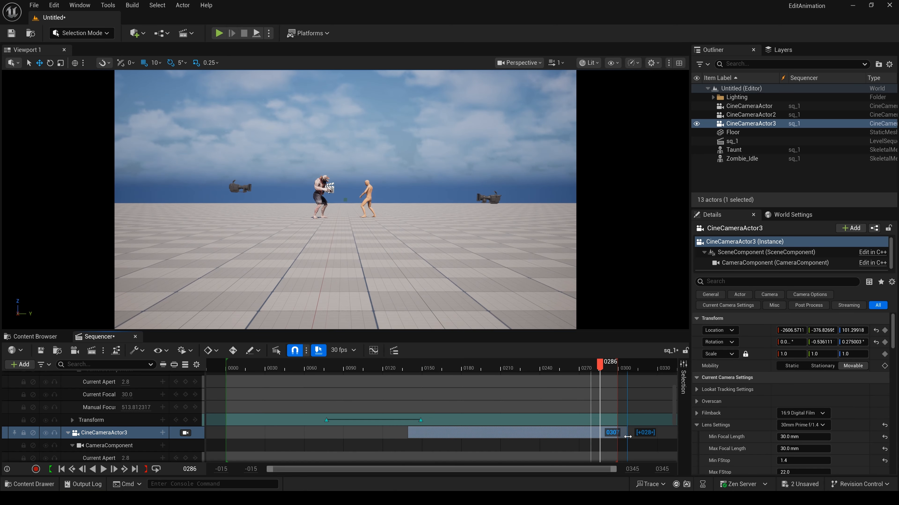
# - Play the sequence from the start to review the cuts between the three cameras
pyautogui.click(62, 469)
pyautogui.click(104, 469)
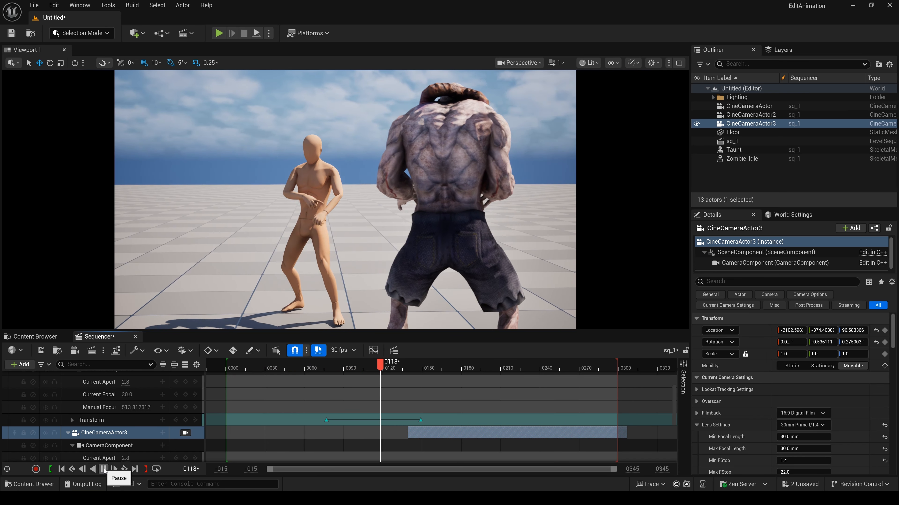
pyautogui.click(104, 470)
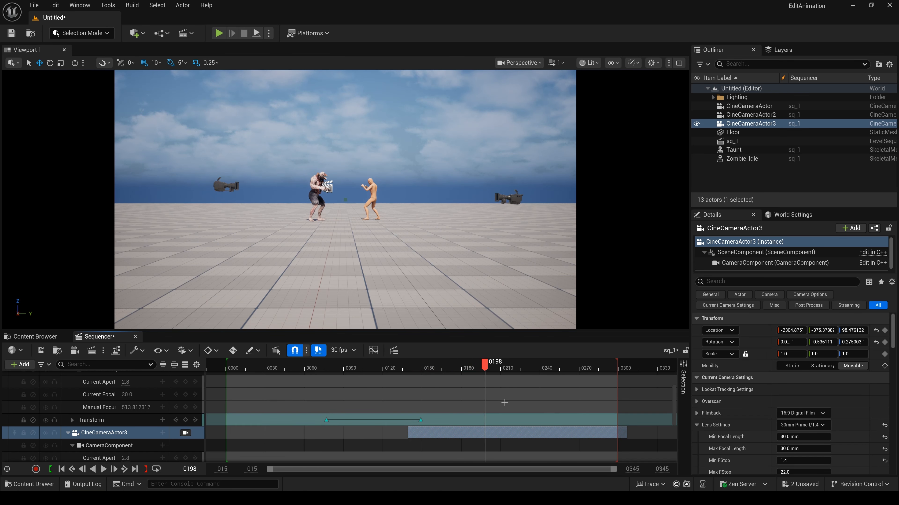
# - Add a Fade track to sequence sq_1
pyautogui.scroll(5, 494, 402)
pyautogui.moveTo(481, 364); pyautogui.dragTo(313, 363)
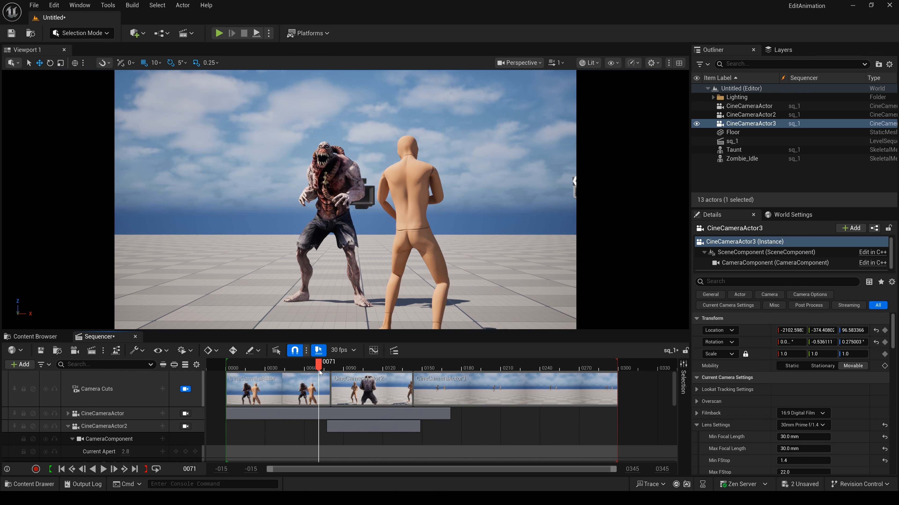
pyautogui.click(22, 364)
pyautogui.click(41, 298)
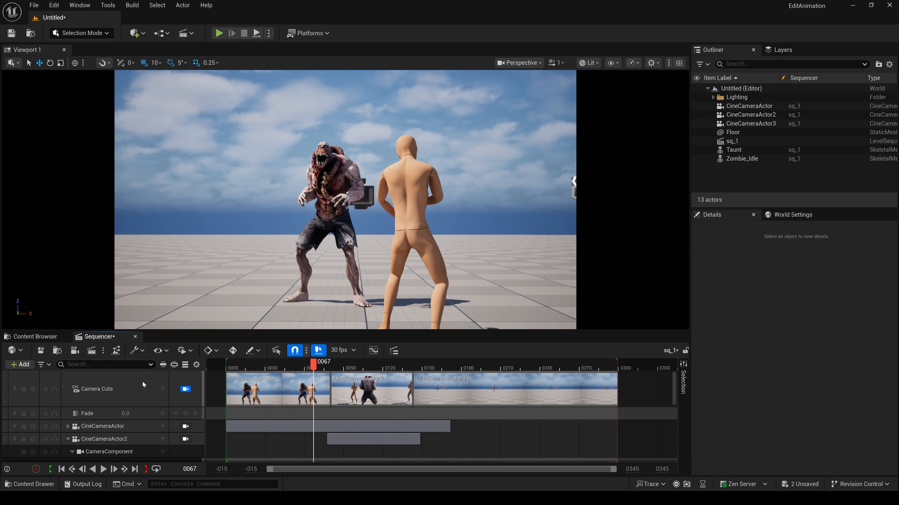
# - Key a fade through black around the first camera cut: Fade 0 at frame 60, 1 at frame 80 and 0 at frame 98
pyautogui.click(308, 366)
pyautogui.moveTo(308, 366); pyautogui.dragTo(331, 381)
pyautogui.click(185, 414)
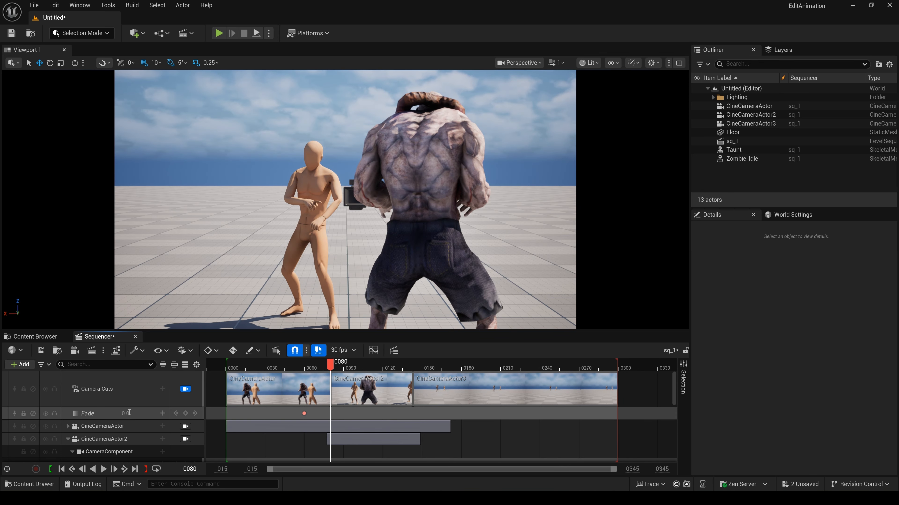
pyautogui.write('1')
pyautogui.press('Return')
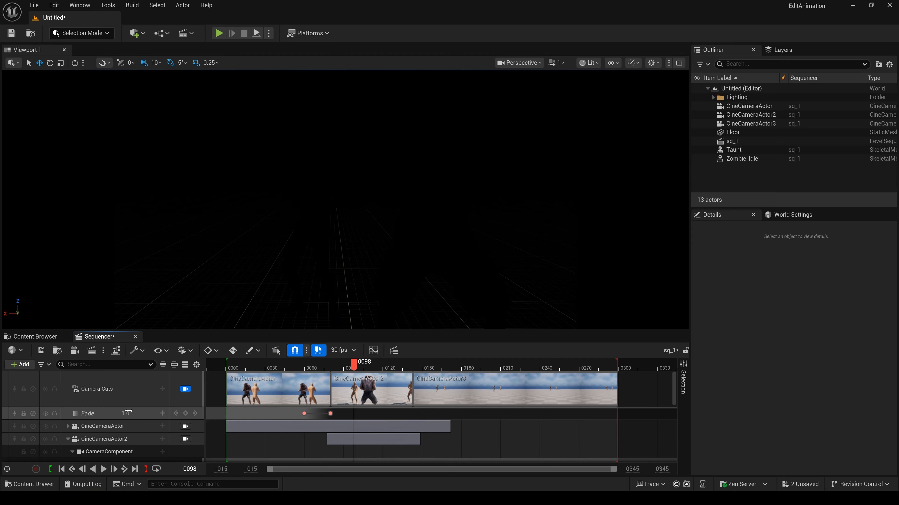
pyautogui.write('0')
pyautogui.press('Return')
# - Key a fade around the second camera cut: Fade 0 at frame 126, 1 at frame 143 and 0 at frame 164
pyautogui.moveTo(354, 362); pyautogui.dragTo(416, 377)
pyautogui.click(186, 414)
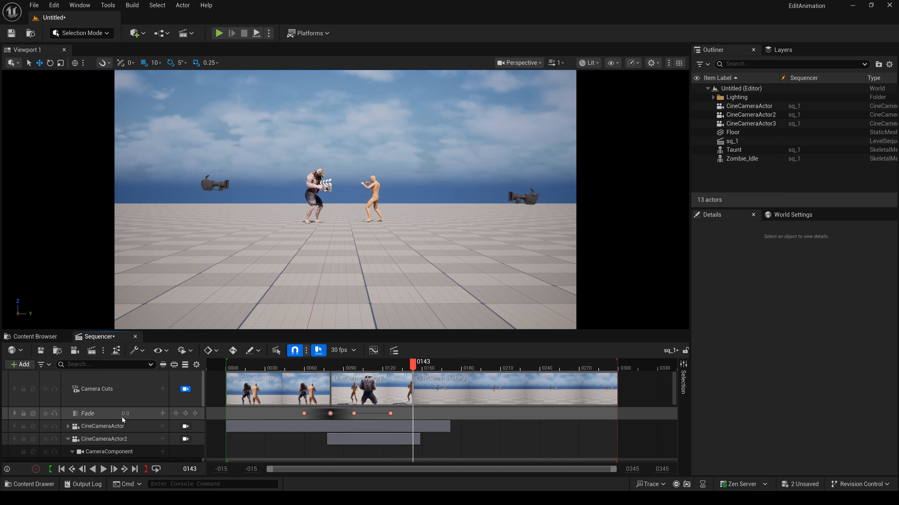
pyautogui.press('Return')
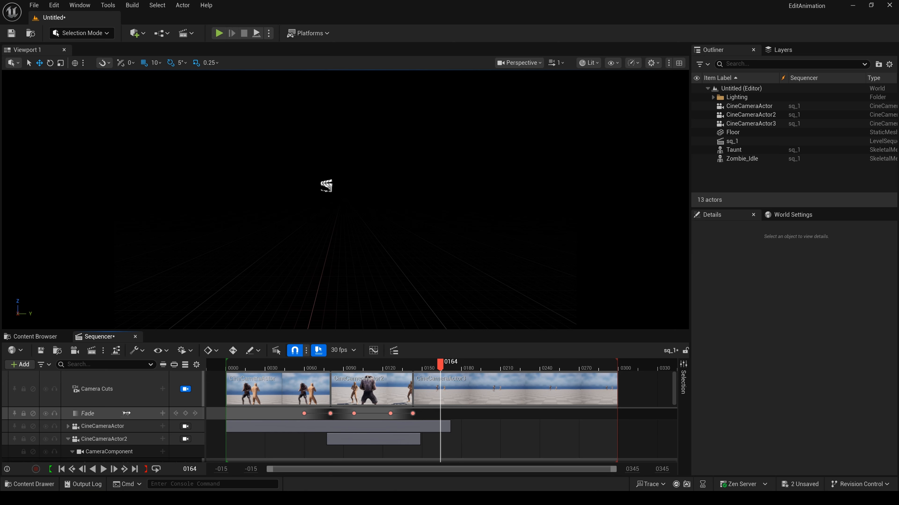
pyautogui.write('0')
pyautogui.press('Return')
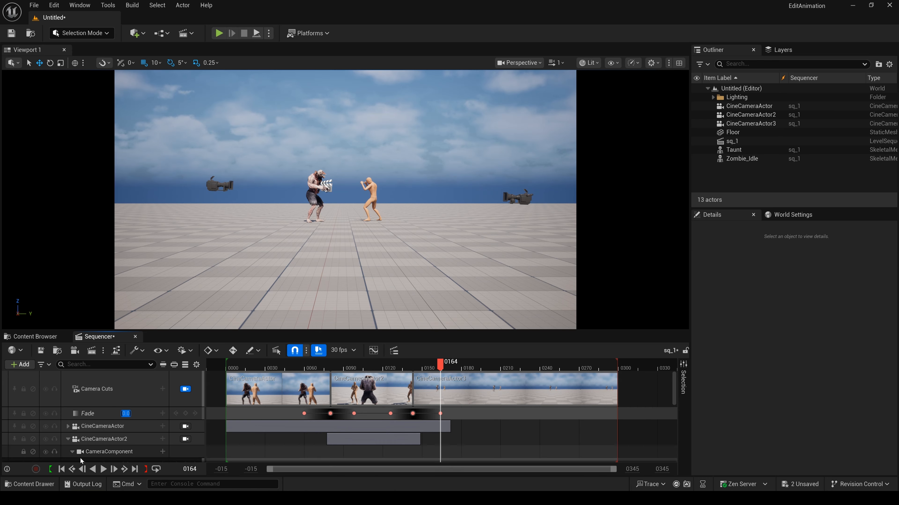
# - Move the Fade key at frame 126 to frame 124 and play the sequence from the start to check the fades
pyautogui.click(62, 469)
pyautogui.click(104, 469)
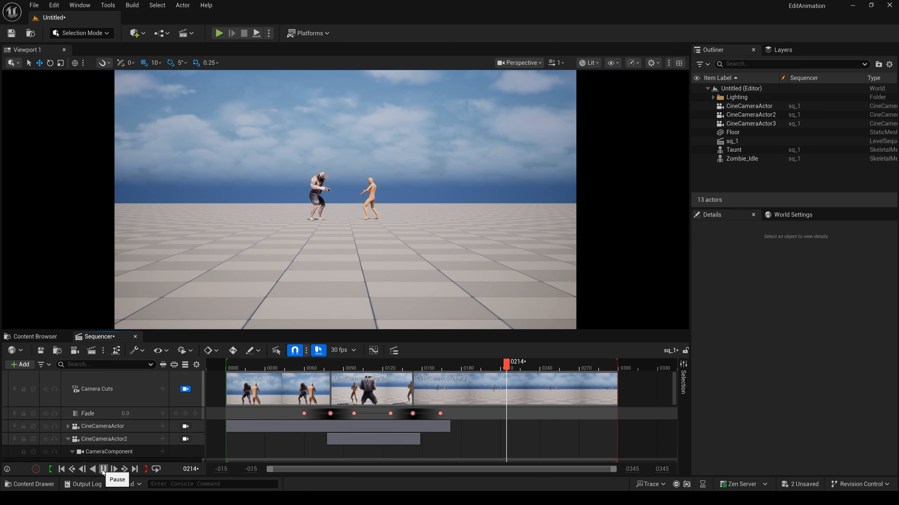
pyautogui.moveTo(390, 413); pyautogui.dragTo(387, 413)
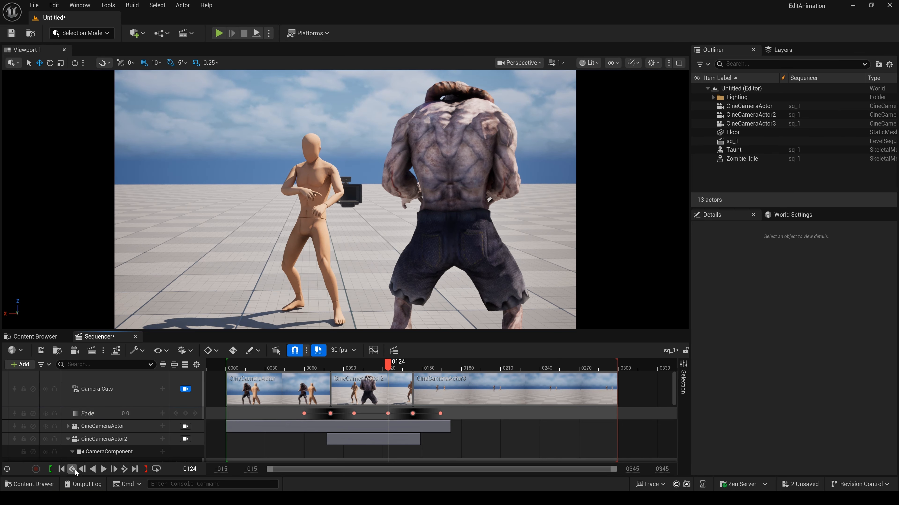
pyautogui.click(60, 468)
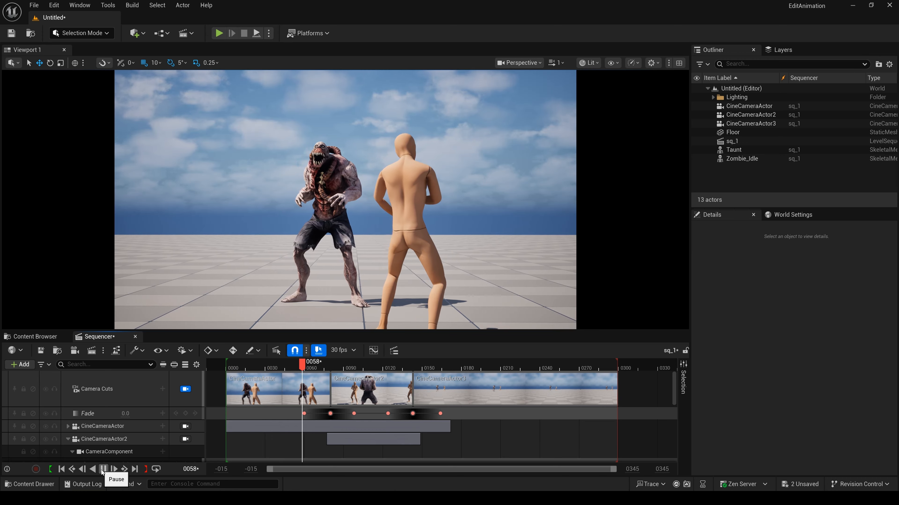